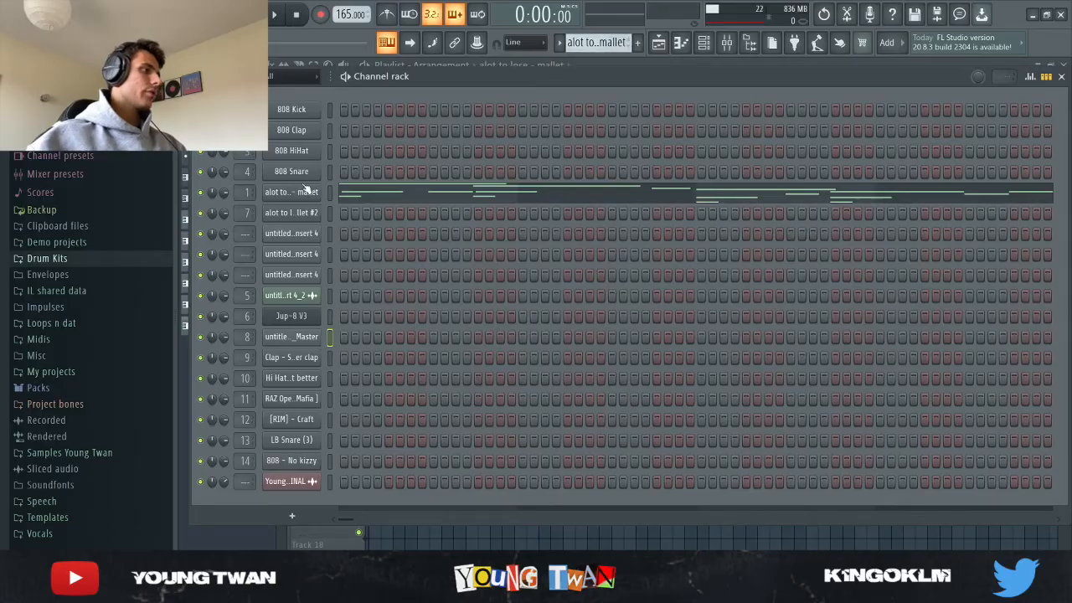
# - Examine the sampler settings and waveform of the "alot to lose - mallet" channel, and close its window
pyautogui.click(305, 194)
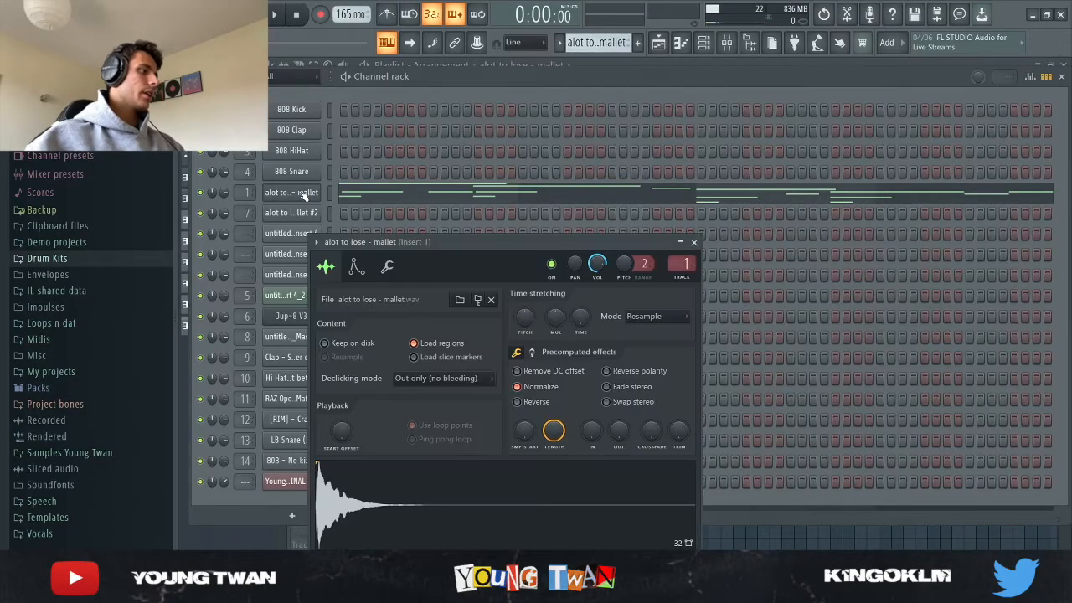
pyautogui.moveTo(433, 242); pyautogui.dragTo(479, 175)
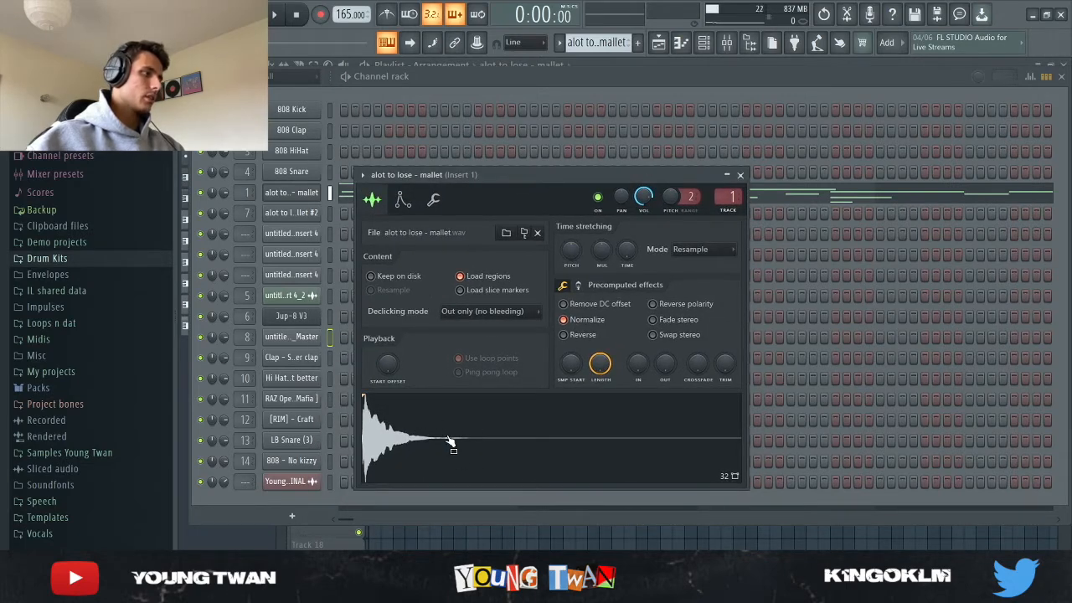
pyautogui.click(450, 441)
pyautogui.click(315, 192)
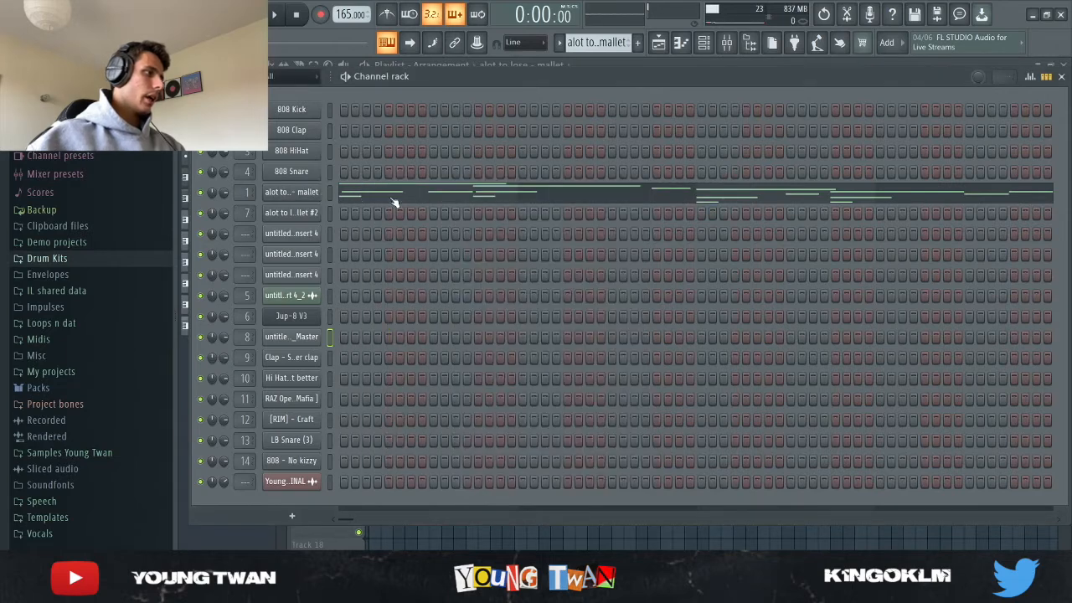
# - Show the mallet melody's notes in the piano roll and play the pattern
pyautogui.click(402, 196)
pyautogui.scroll(-3, 444, 230)
pyautogui.scroll(2, 311, 126)
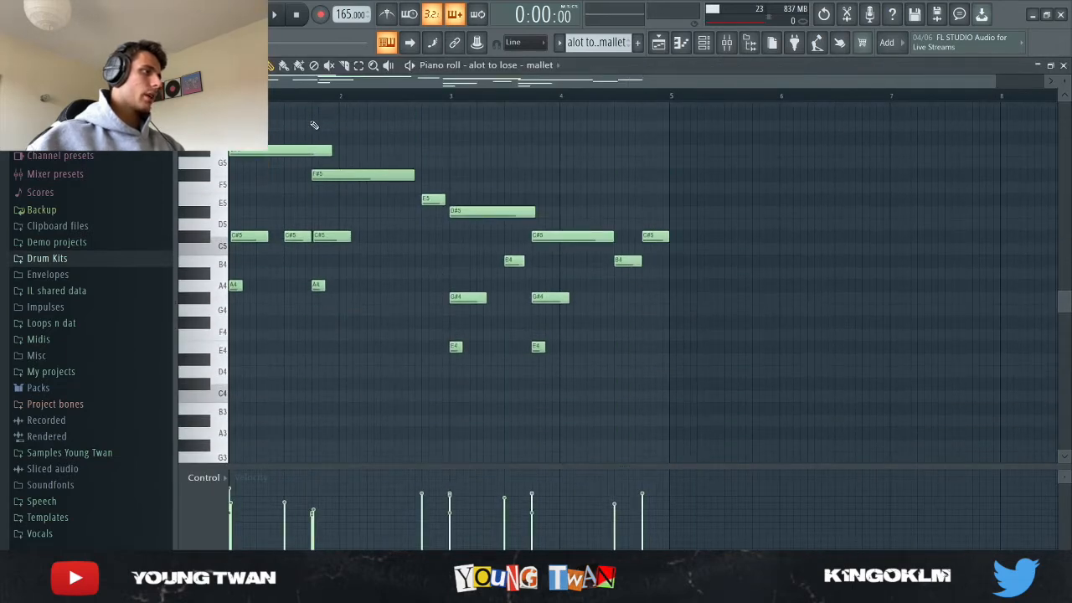
pyautogui.press('space')
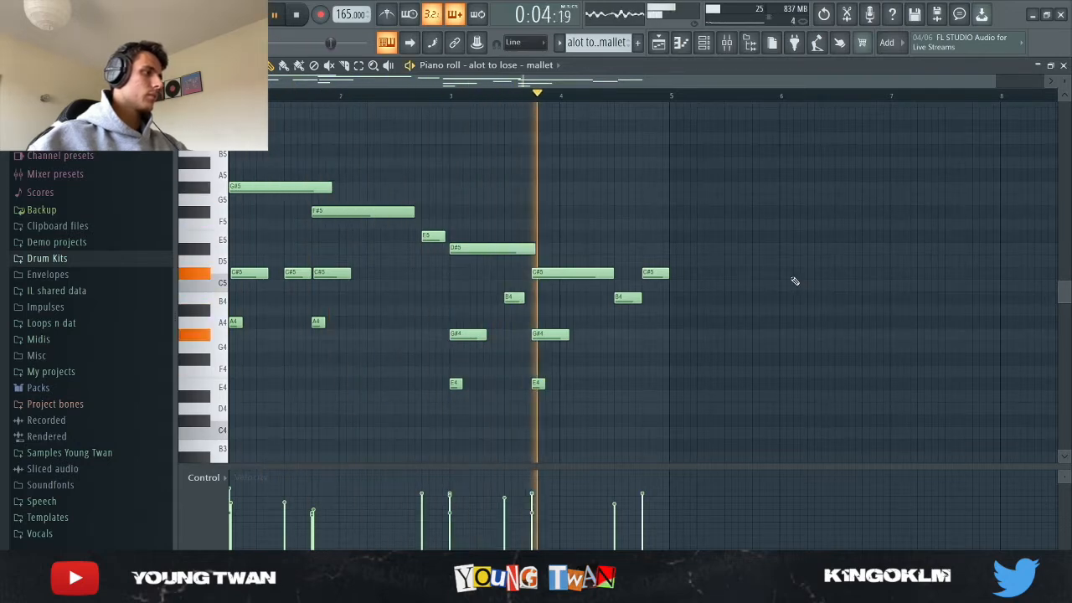
# - Stop playback and examine the S1 Stereo Imager and H-Reverb effects on the mallet's mixer track, Insert 1
pyautogui.click(708, 46)
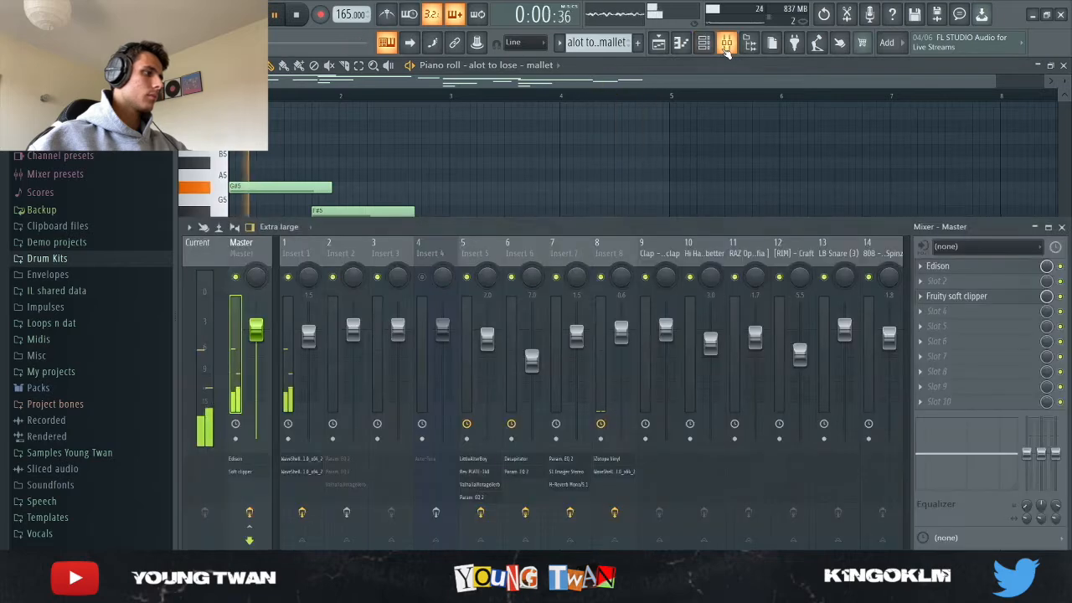
pyautogui.click(307, 356)
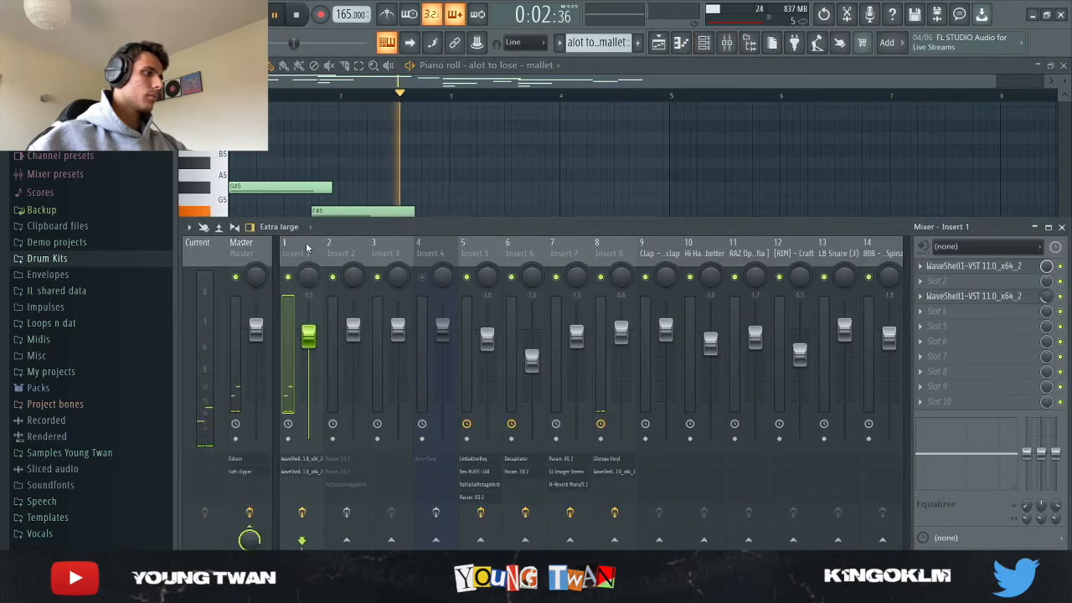
pyautogui.press('space')
pyautogui.click(997, 266)
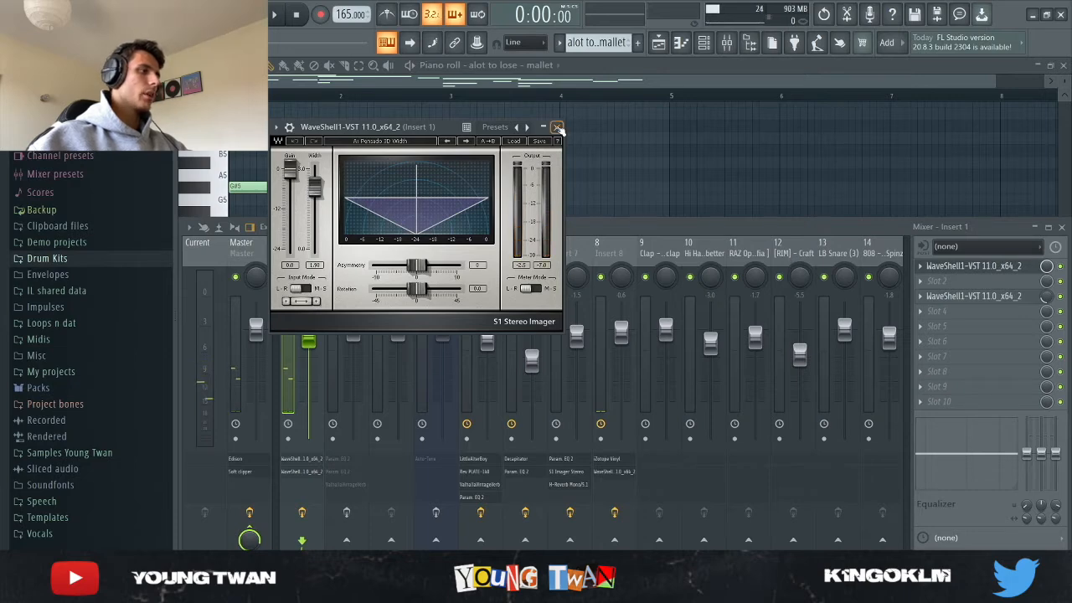
pyautogui.click(557, 127)
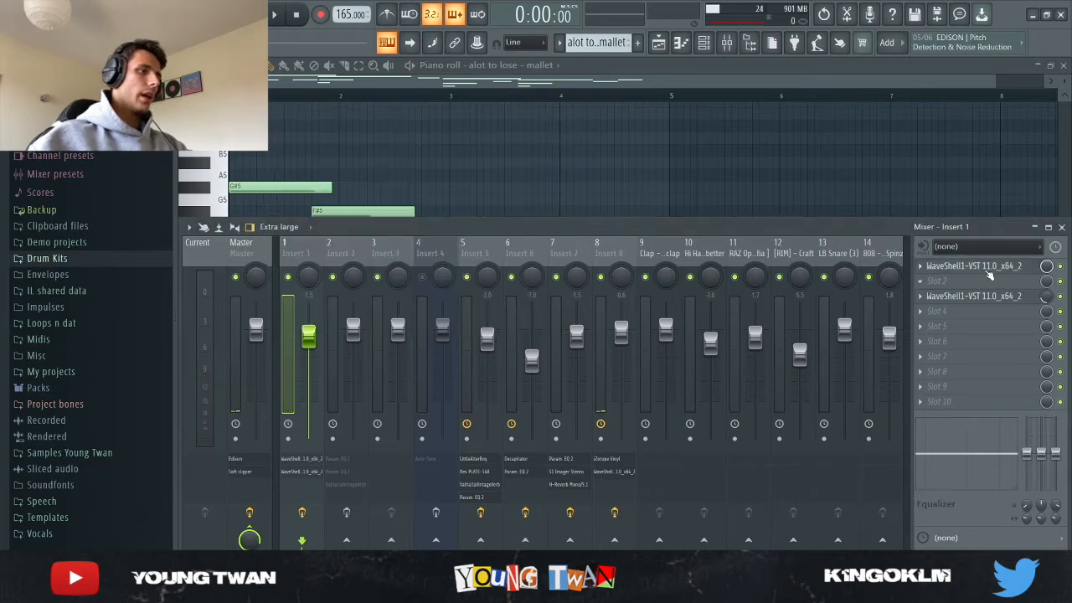
pyautogui.click(988, 266)
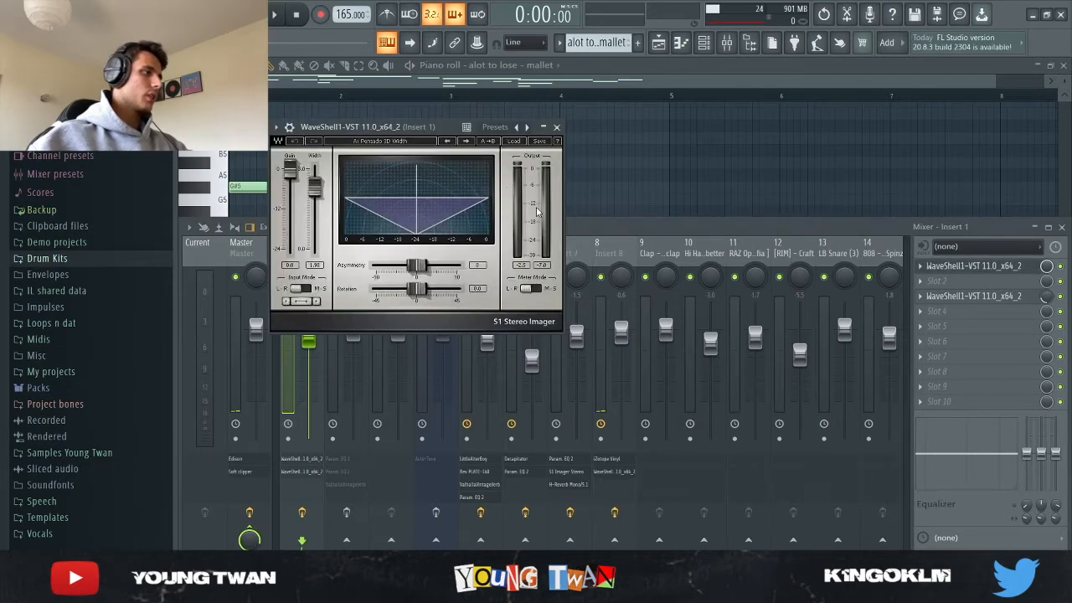
pyautogui.click(557, 126)
pyautogui.click(986, 296)
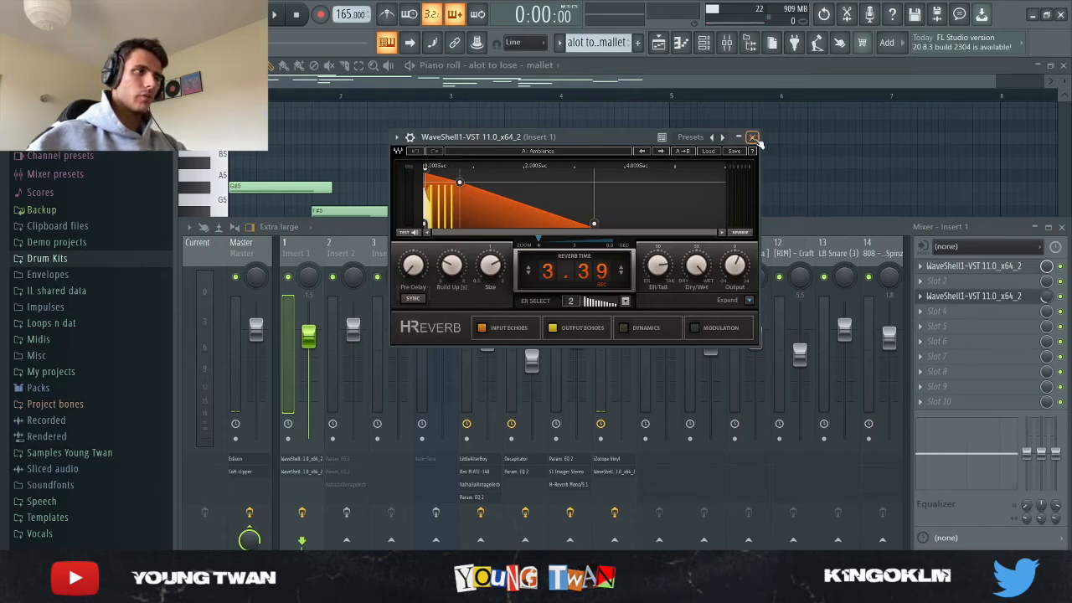
pyautogui.click(752, 138)
# - Solo Track 2 in the playlist and play its Pattern 5 clips from bar 17
pyautogui.press('F9')
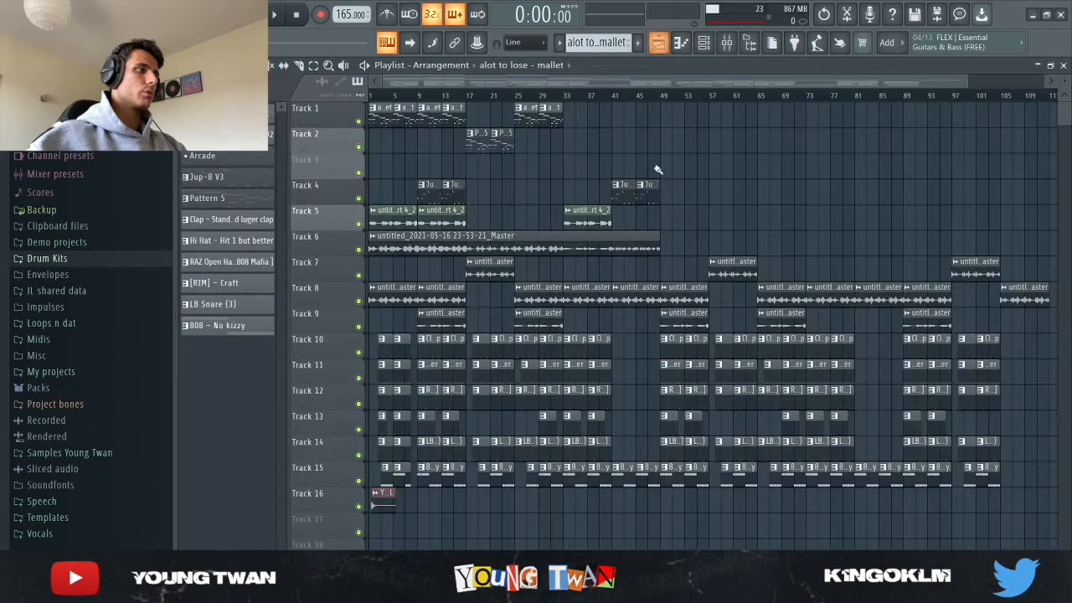
pyautogui.click(682, 44)
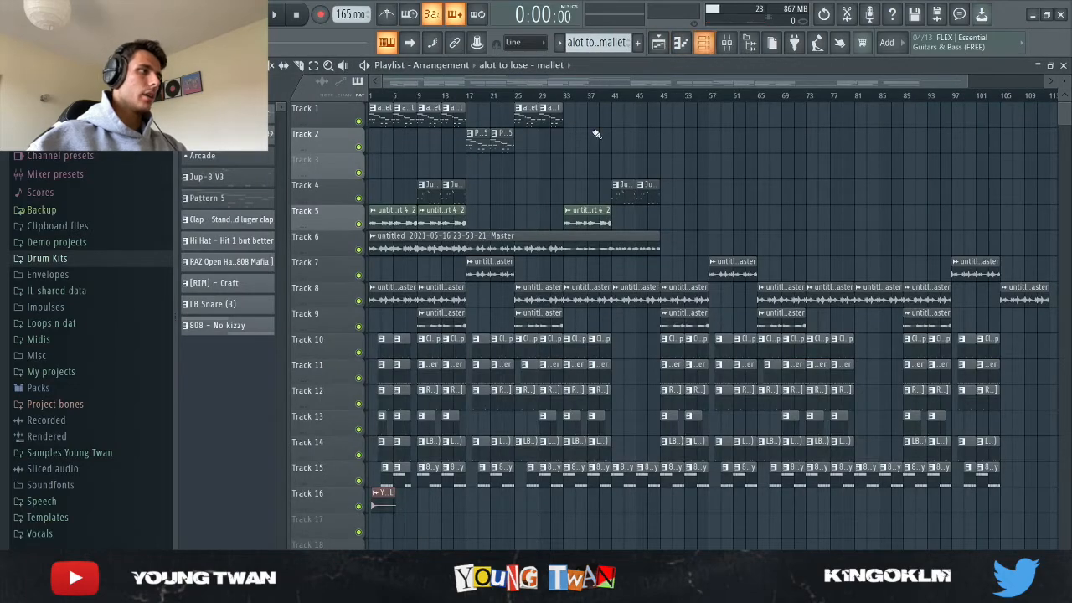
pyautogui.scroll(3, 321, 137)
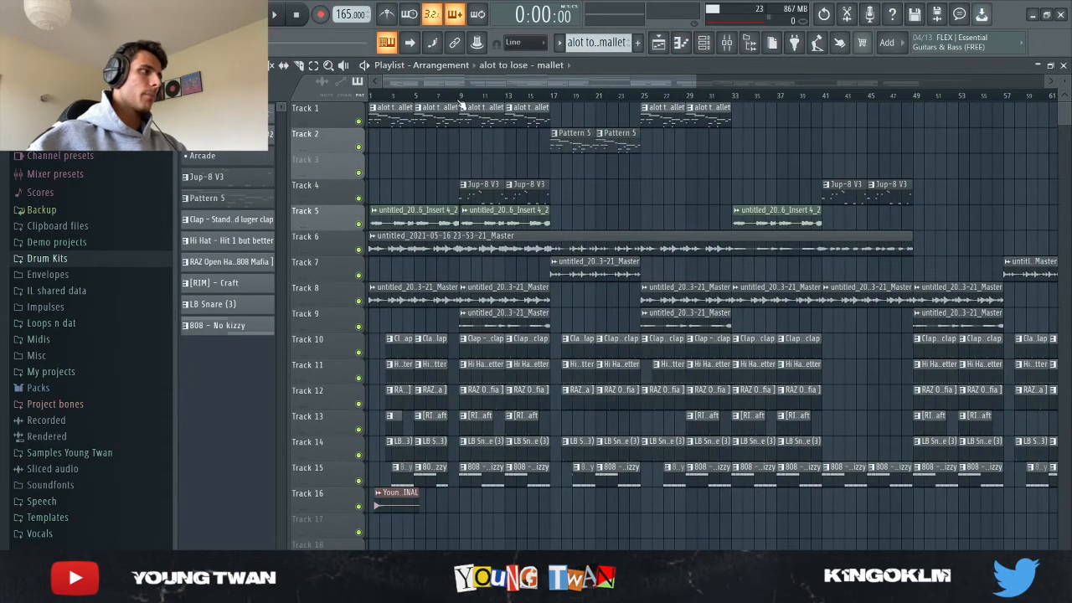
pyautogui.moveTo(460, 95)
pyautogui.mouseDown()
pyautogui.moveTo(514, 94)
pyautogui.moveTo(483, 96)
pyautogui.moveTo(522, 117)
pyautogui.moveTo(462, 115)
pyautogui.moveTo(555, 121)
pyautogui.mouseUp()
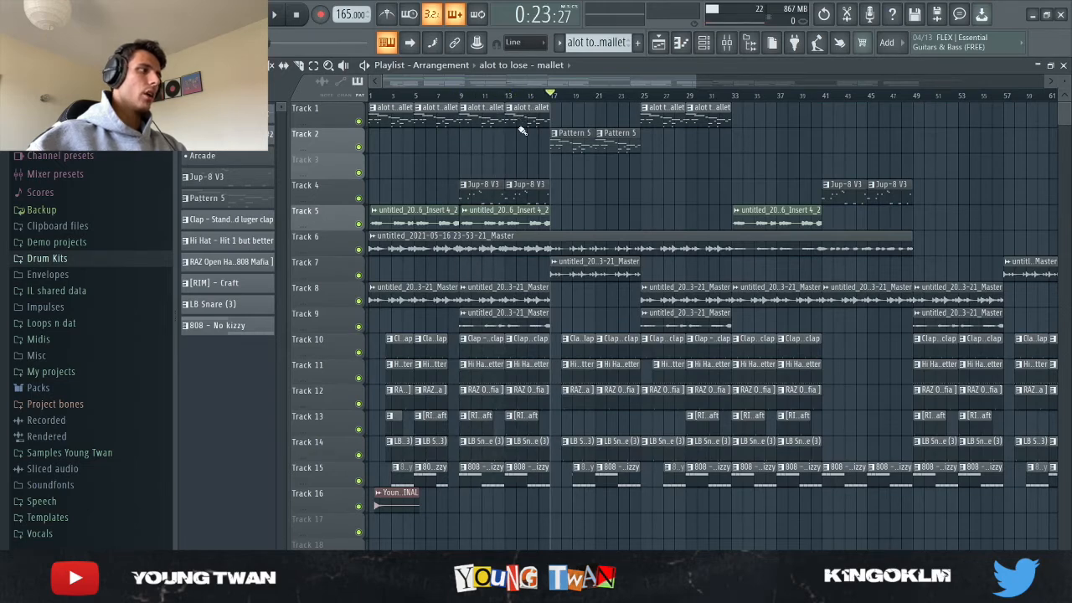
pyautogui.rightClick(360, 148)
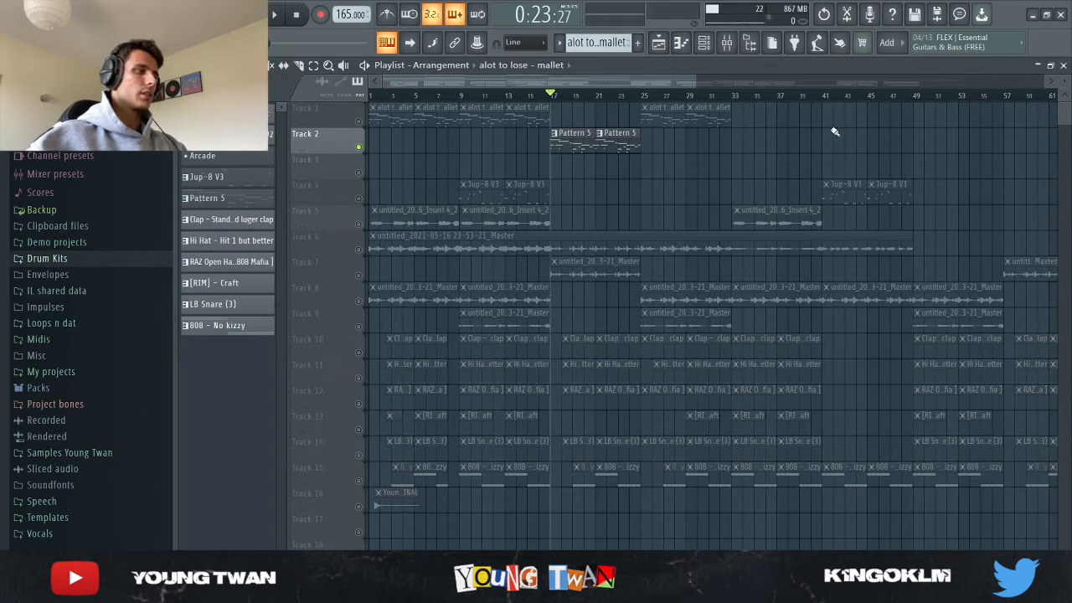
pyautogui.press('space')
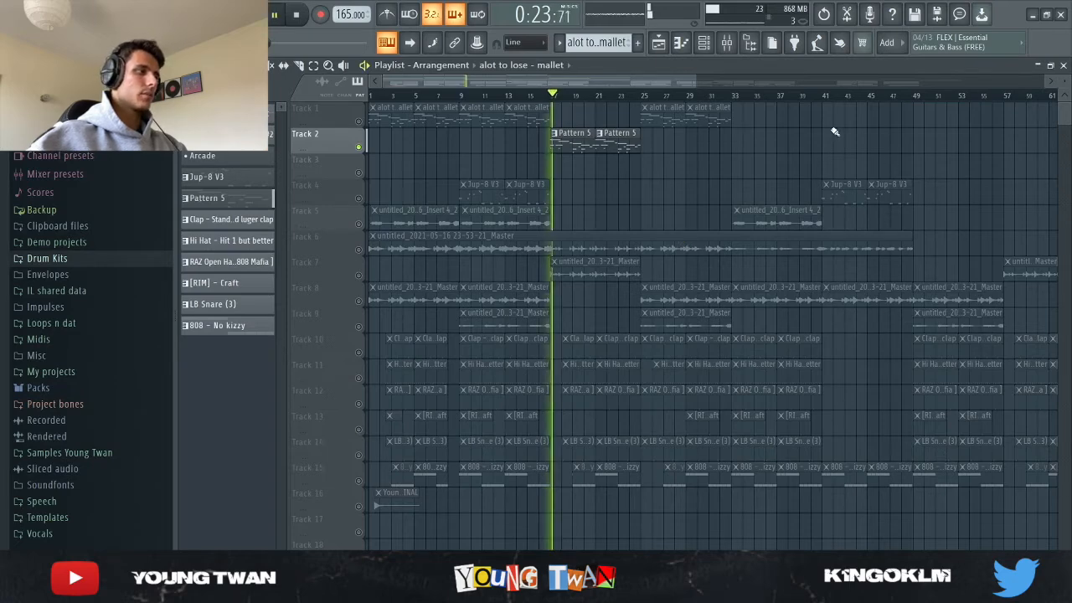
# - Examine the Fruity parametric EQ 2 curve on Insert 7 with playback stopped, and close the mixer
pyautogui.click(705, 43)
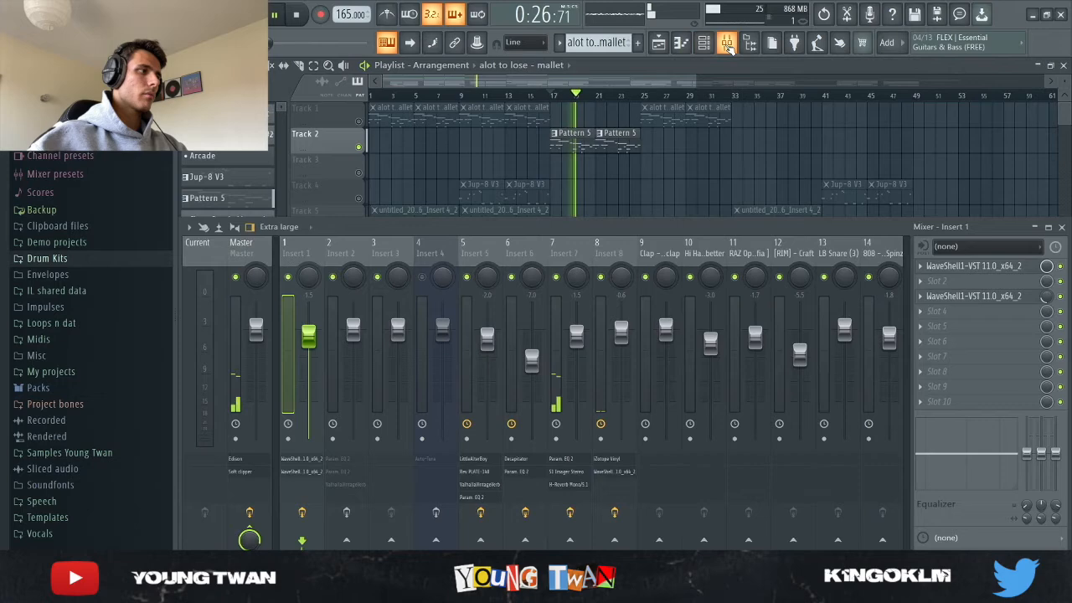
pyautogui.click(566, 243)
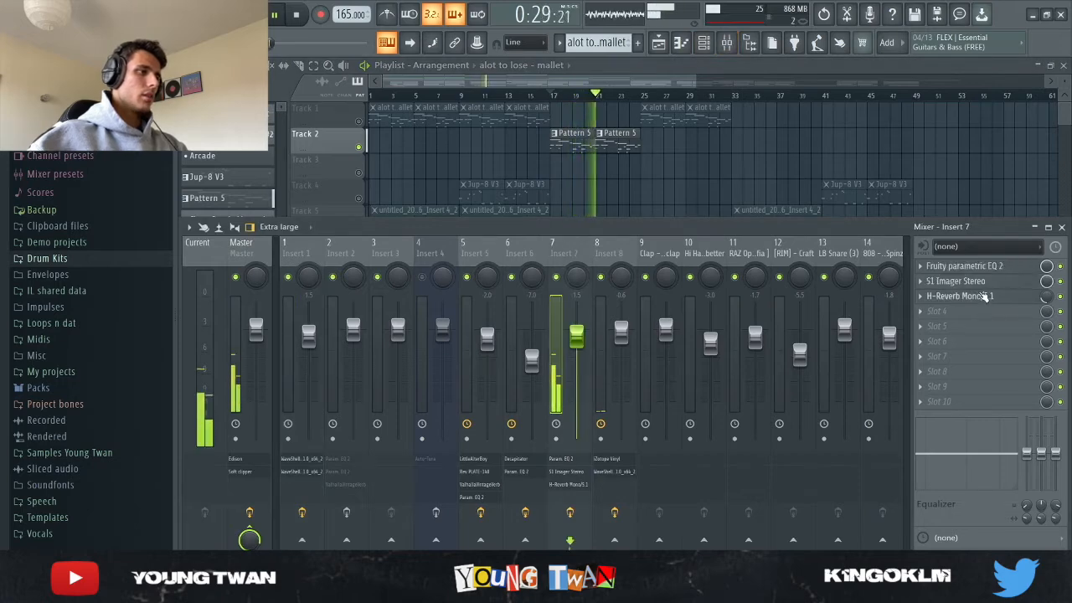
pyautogui.press('space')
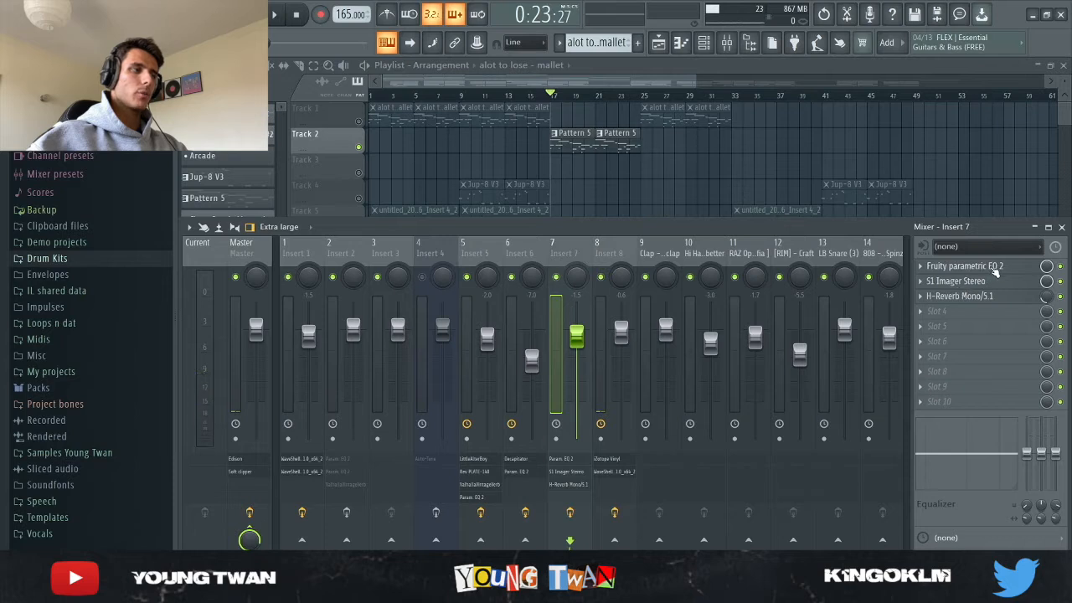
pyautogui.click(991, 266)
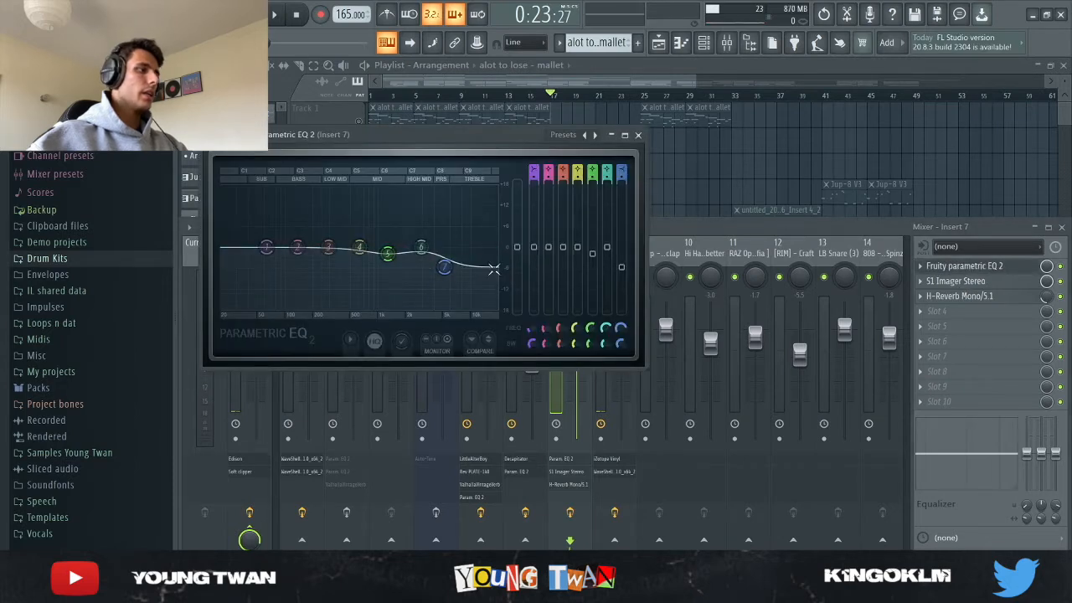
pyautogui.click(638, 135)
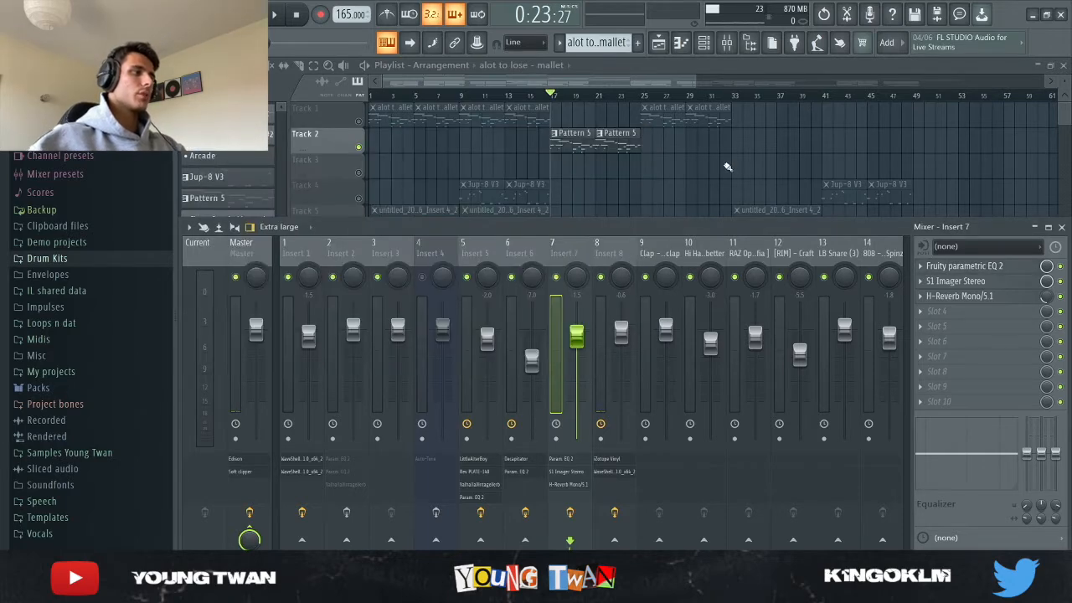
pyautogui.press('F9')
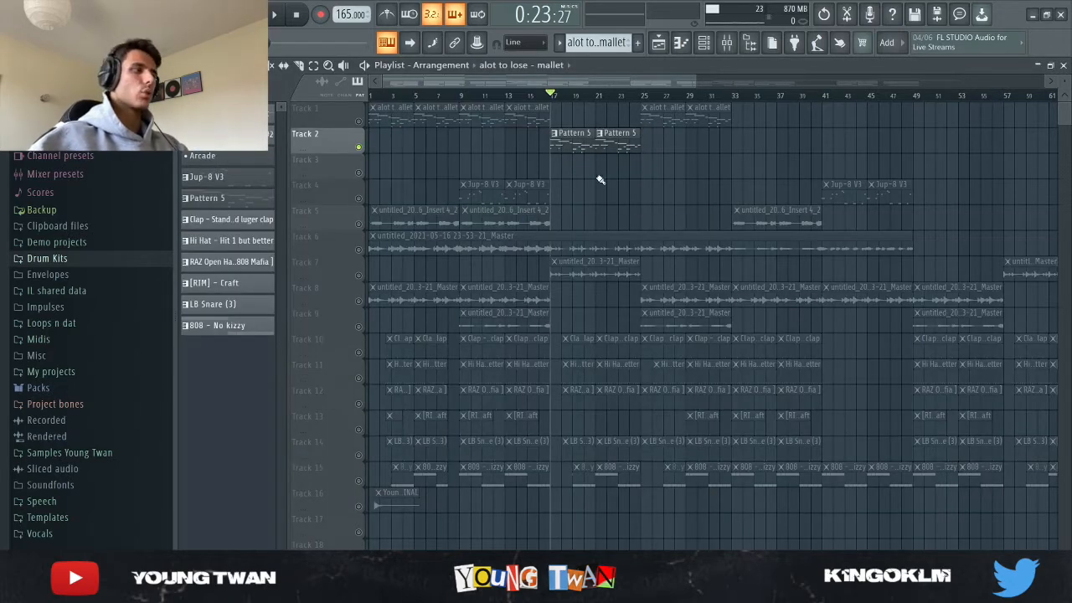
# - Switch to the Jup-8 V3 pattern and view the synth's Blue Monday preset
pyautogui.click(704, 42)
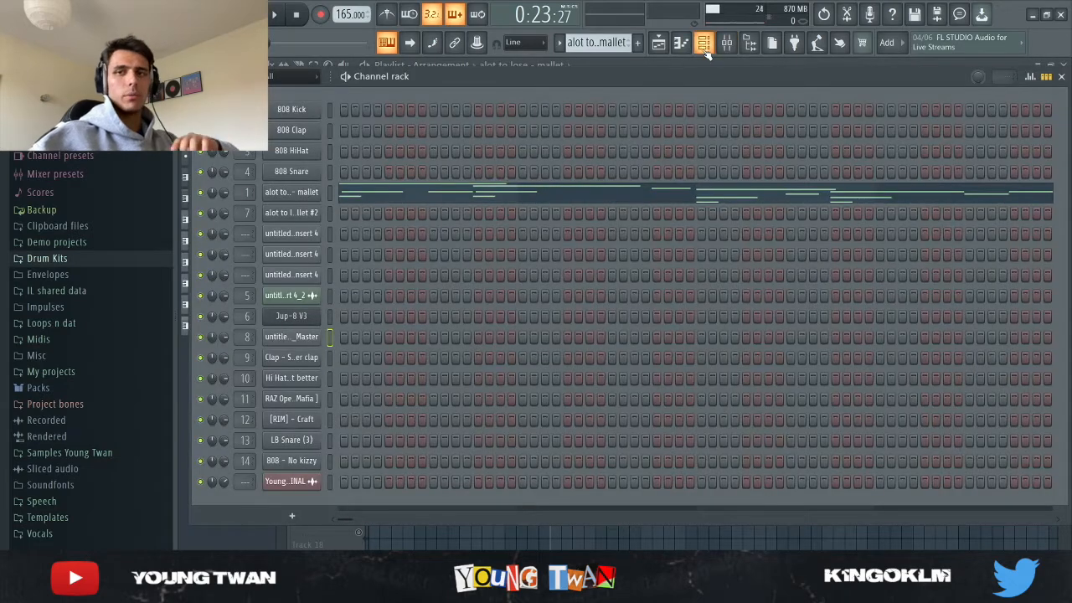
pyautogui.click(663, 45)
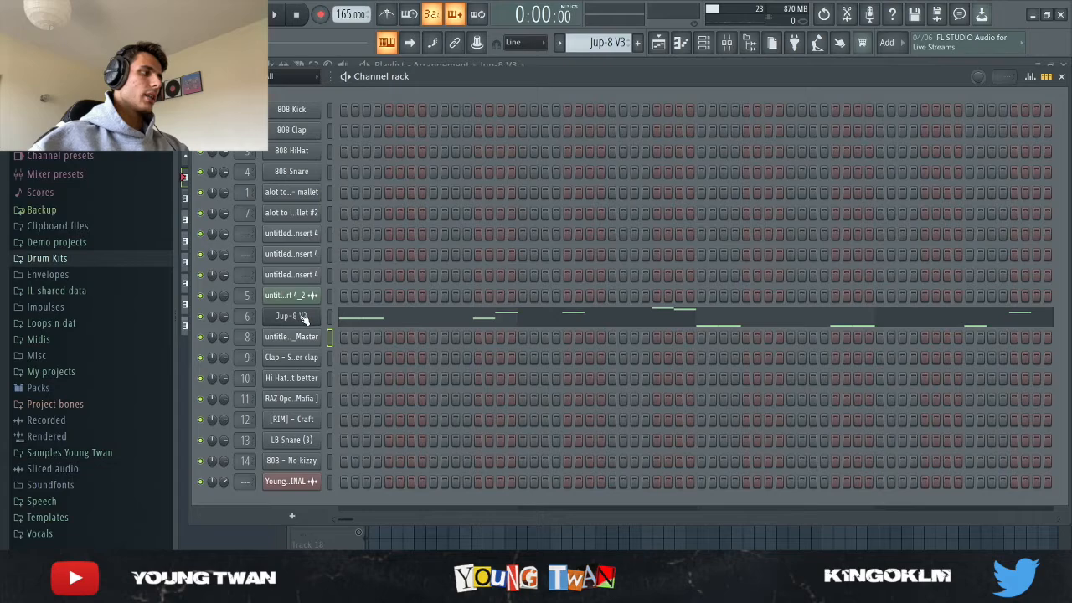
pyautogui.click(293, 316)
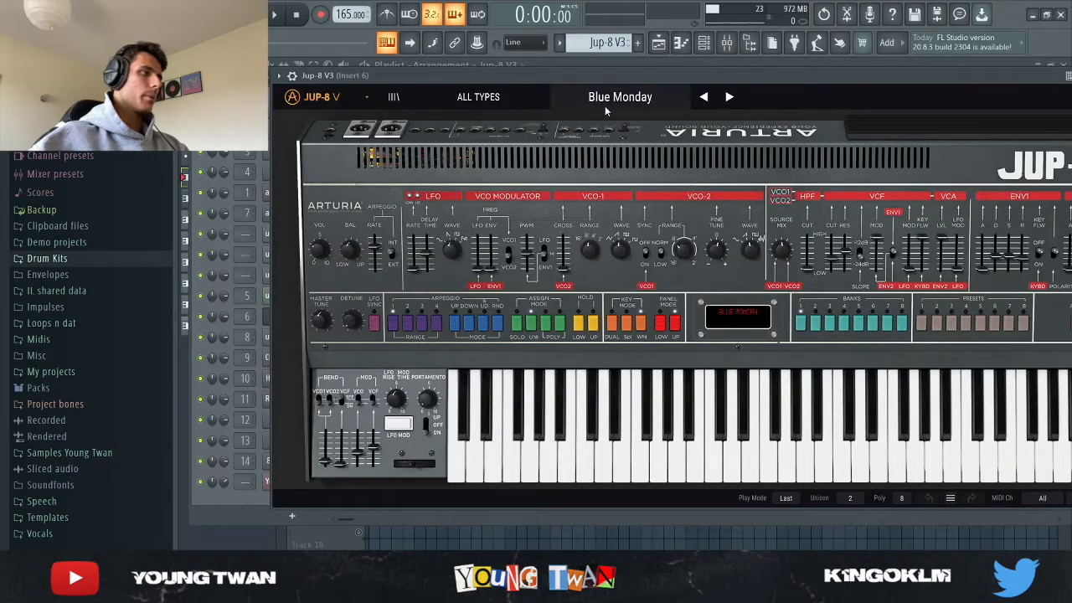
pyautogui.click(256, 517)
# - Show the Jup-8 V3 notes in the piano roll and play the pattern
pyautogui.click(366, 316)
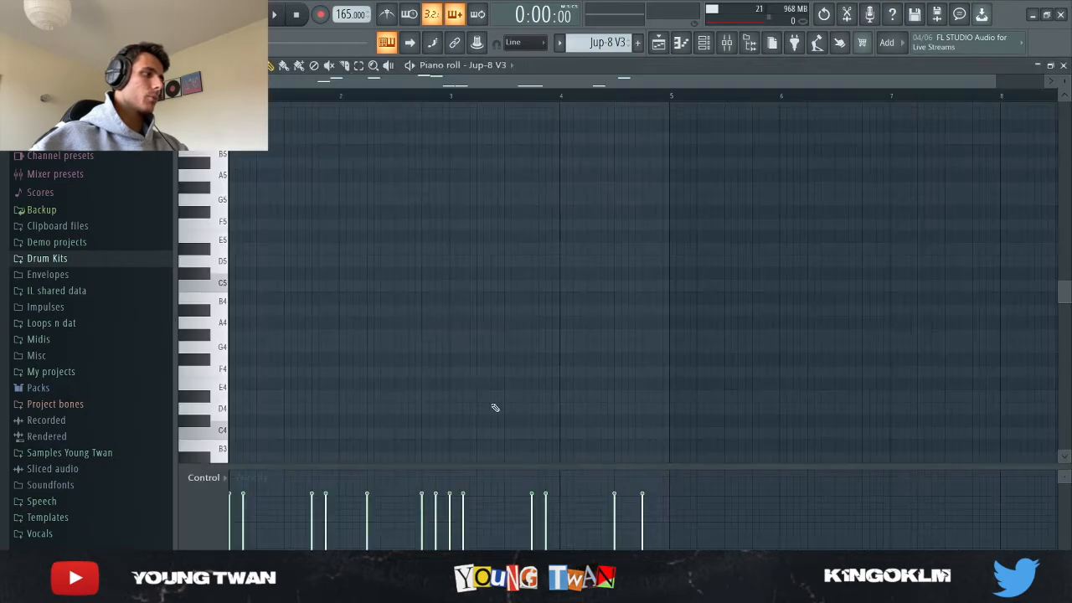
pyautogui.scroll(3, 536, 377)
pyautogui.scroll(-10, 550, 354)
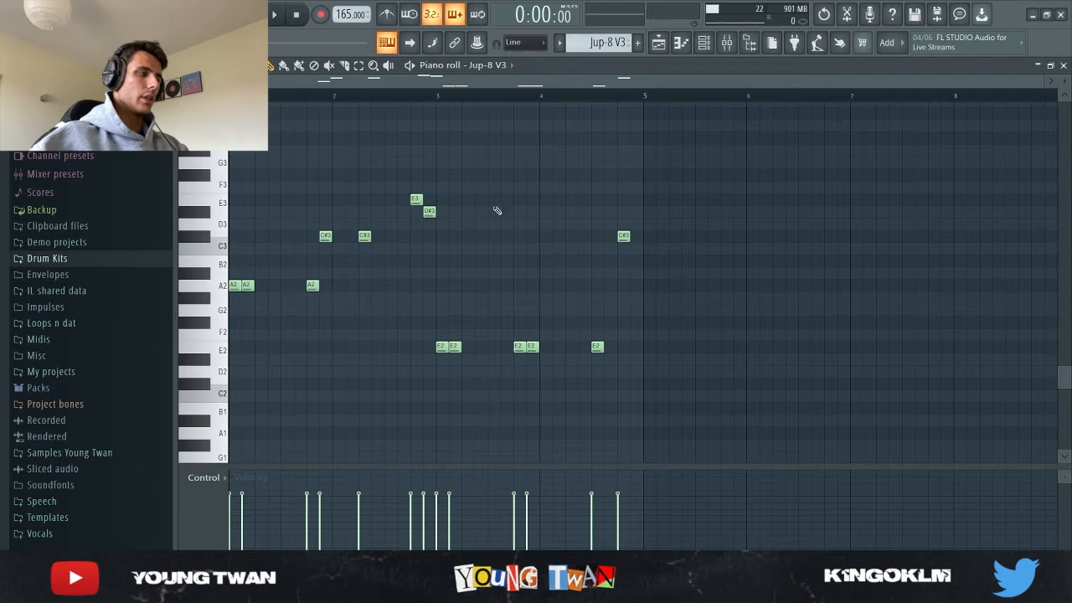
pyautogui.press('space')
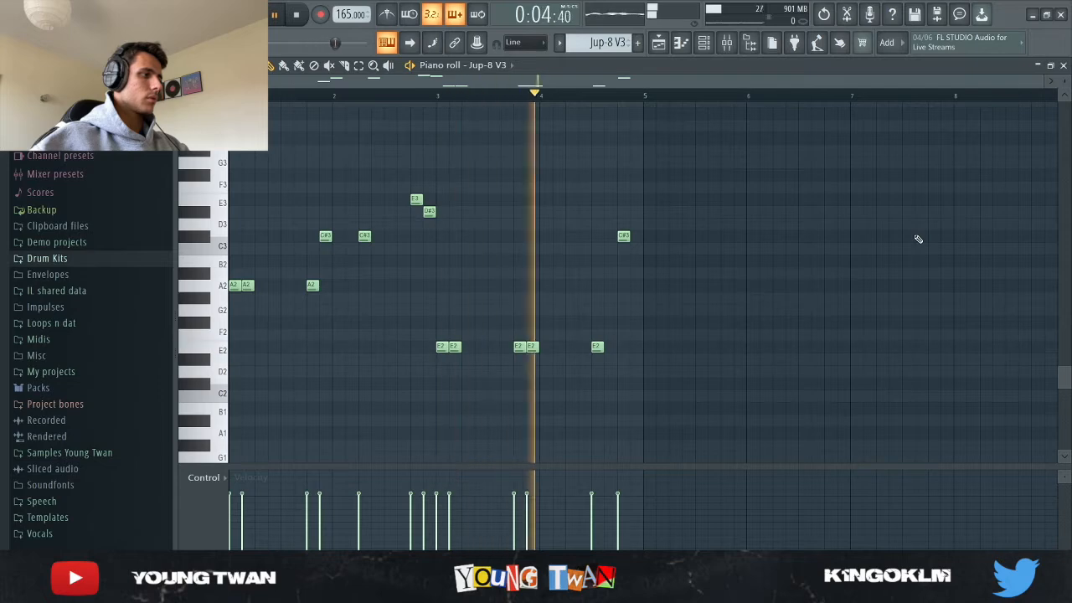
# - Examine the Decapitator settings on the Jup-8 V3's mixer track, Insert 6, and close the plugin with playback stopped
pyautogui.click(739, 45)
pyautogui.click(527, 256)
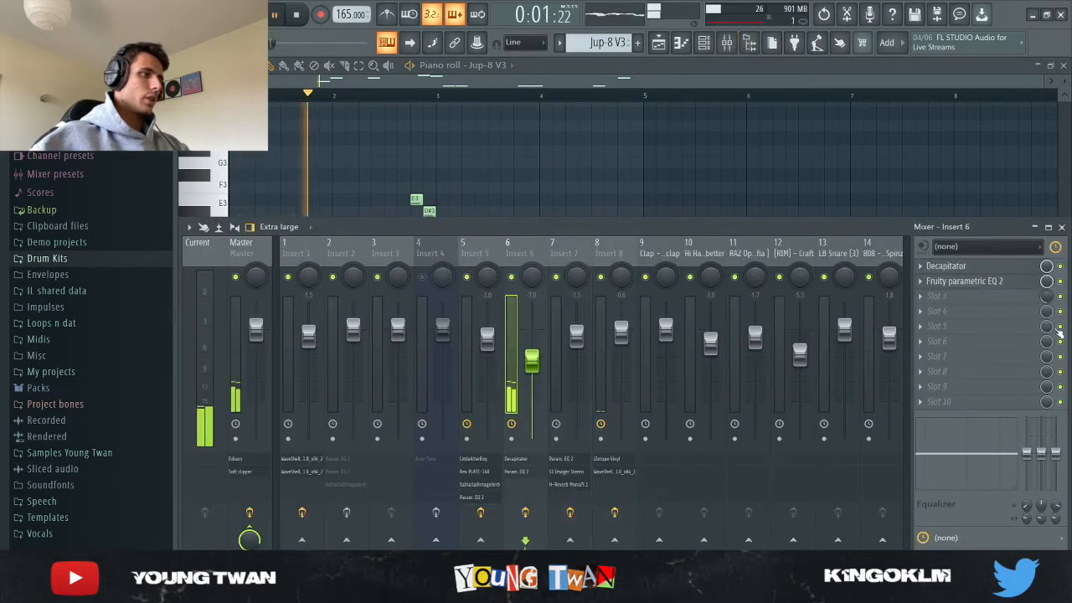
pyautogui.click(971, 266)
pyautogui.press('space')
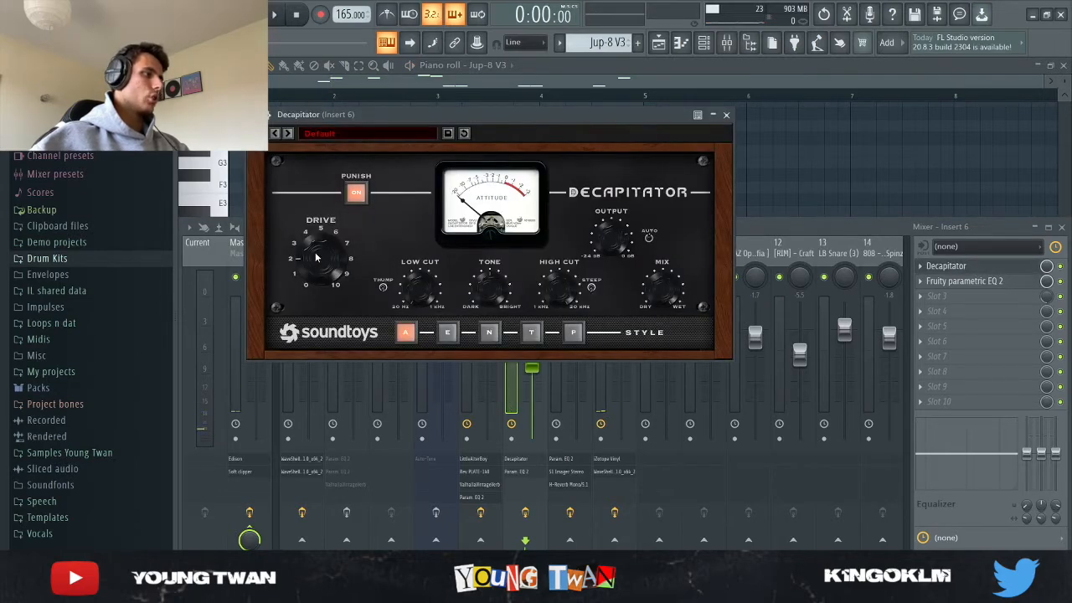
pyautogui.click(726, 114)
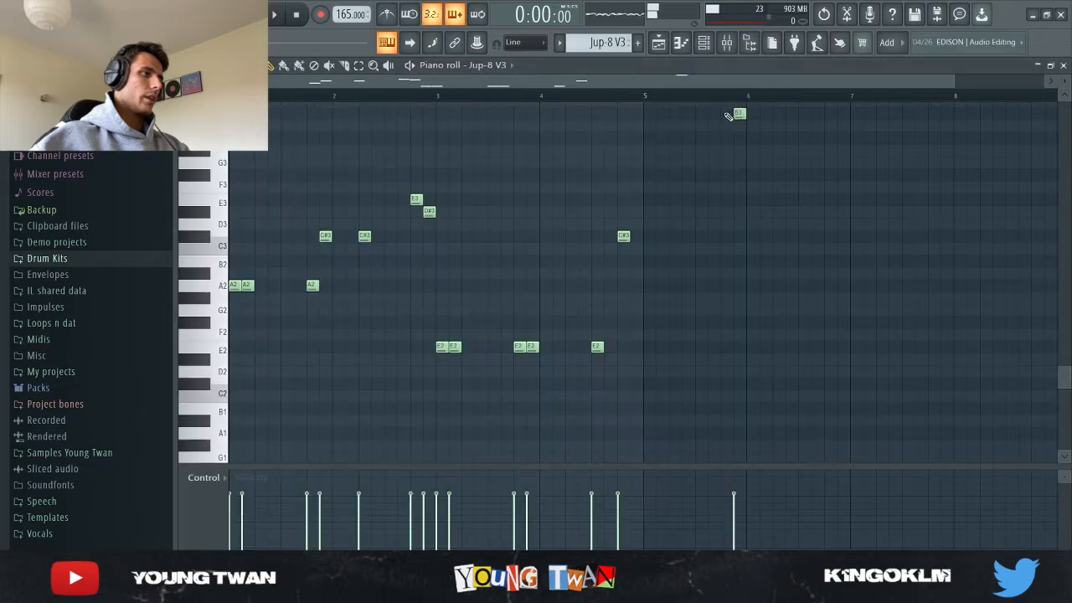
# - Examine the Fruity parametric EQ 2 curve on Insert 6, and return to the playlist with Track 4 soloed
pyautogui.click(727, 44)
pyautogui.click(972, 281)
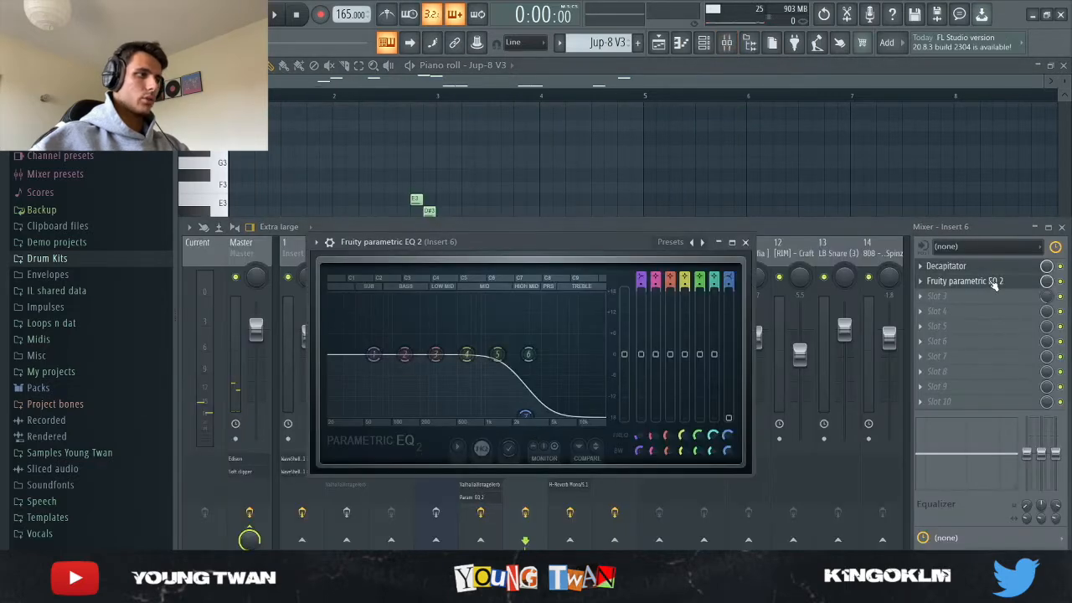
pyautogui.click(992, 283)
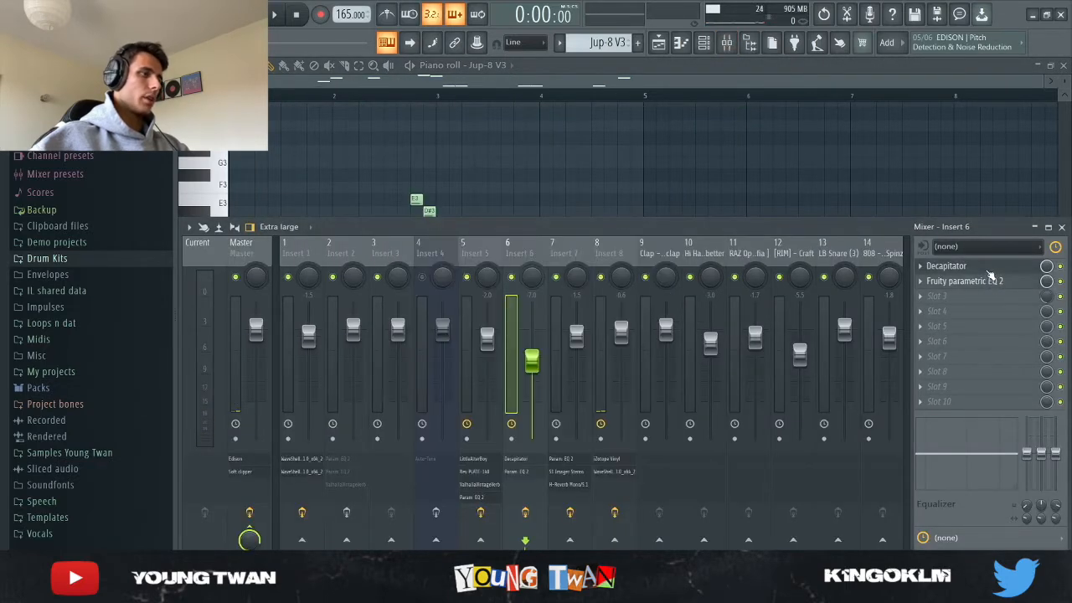
pyautogui.click(886, 178)
pyautogui.click(703, 43)
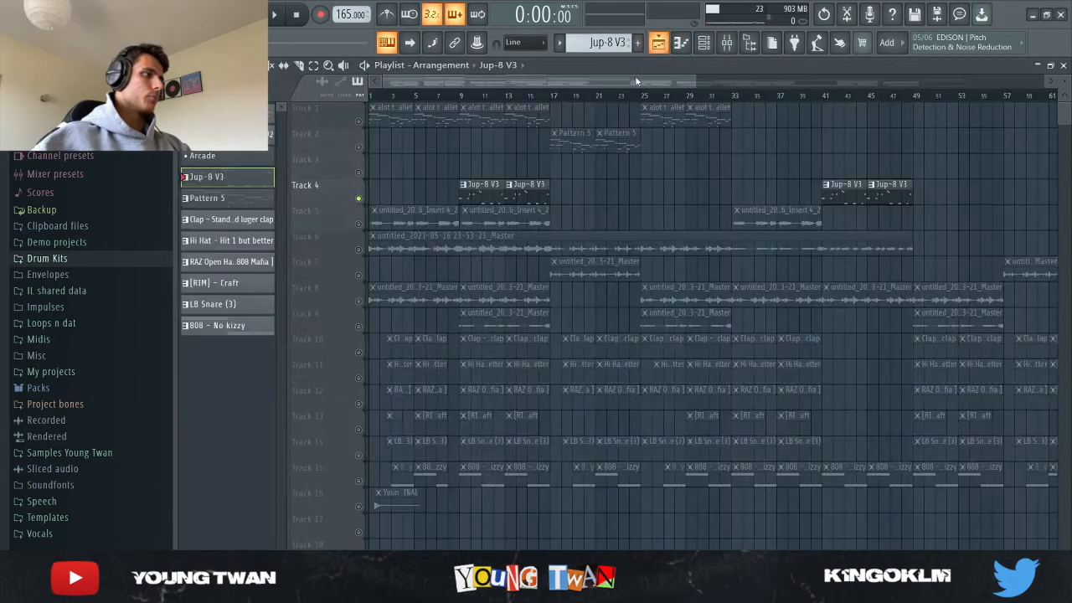
# - Solo Track 5 in the playlist and check the effects on mixer track Insert 4
pyautogui.click(658, 43)
pyautogui.click(367, 225)
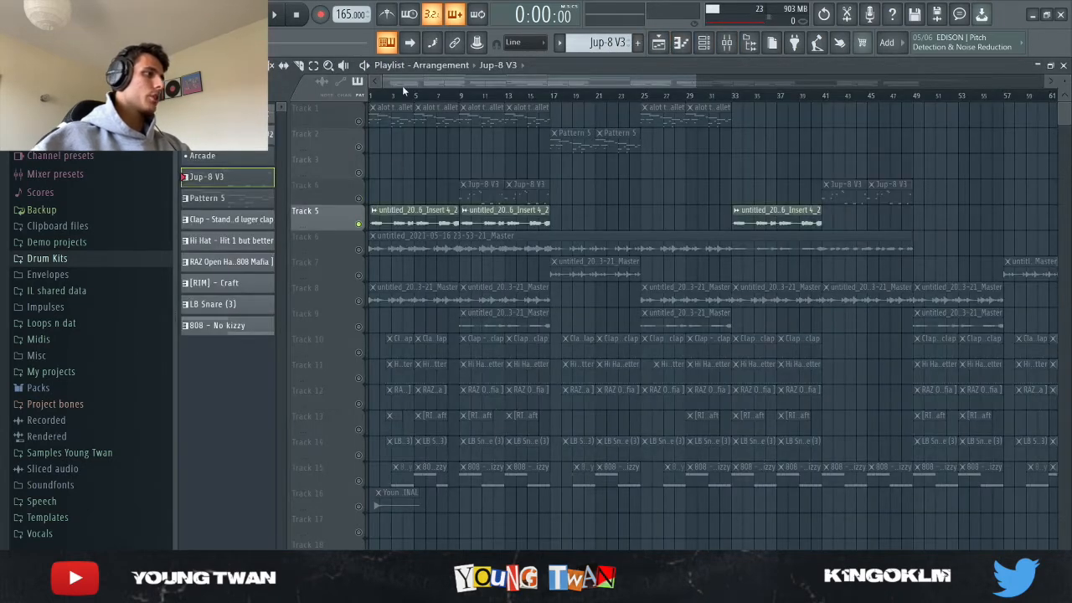
pyautogui.scroll(9, 305, 265)
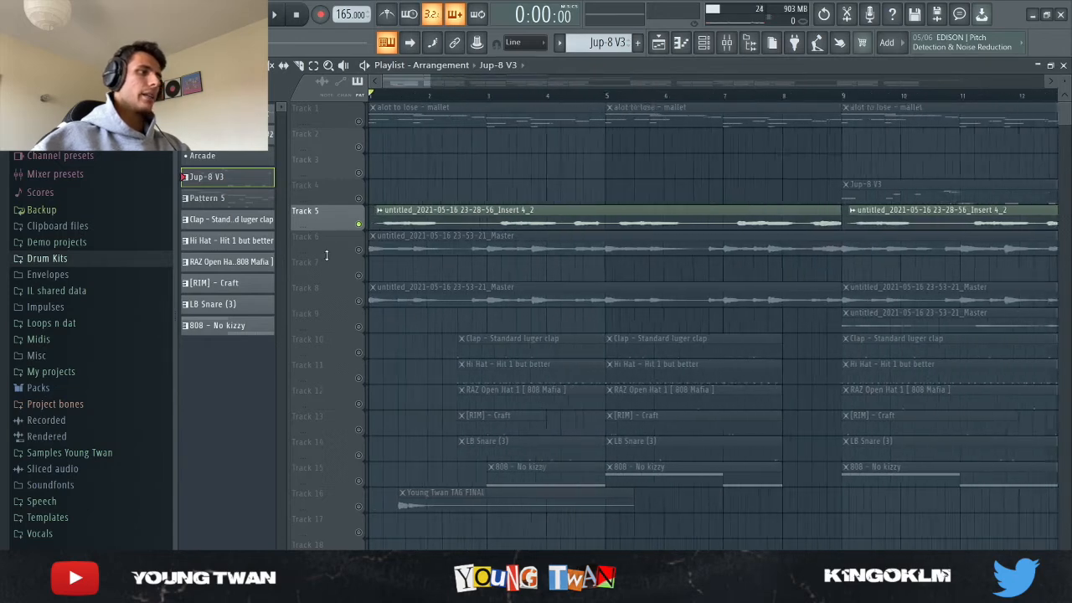
pyautogui.click(727, 43)
pyautogui.click(431, 255)
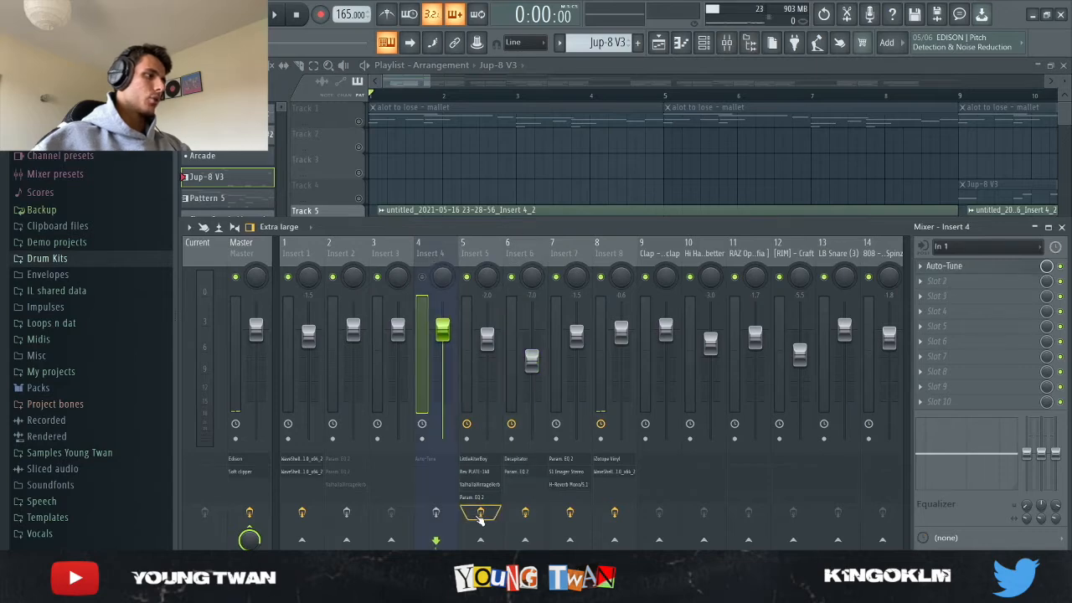
pyautogui.press('F9')
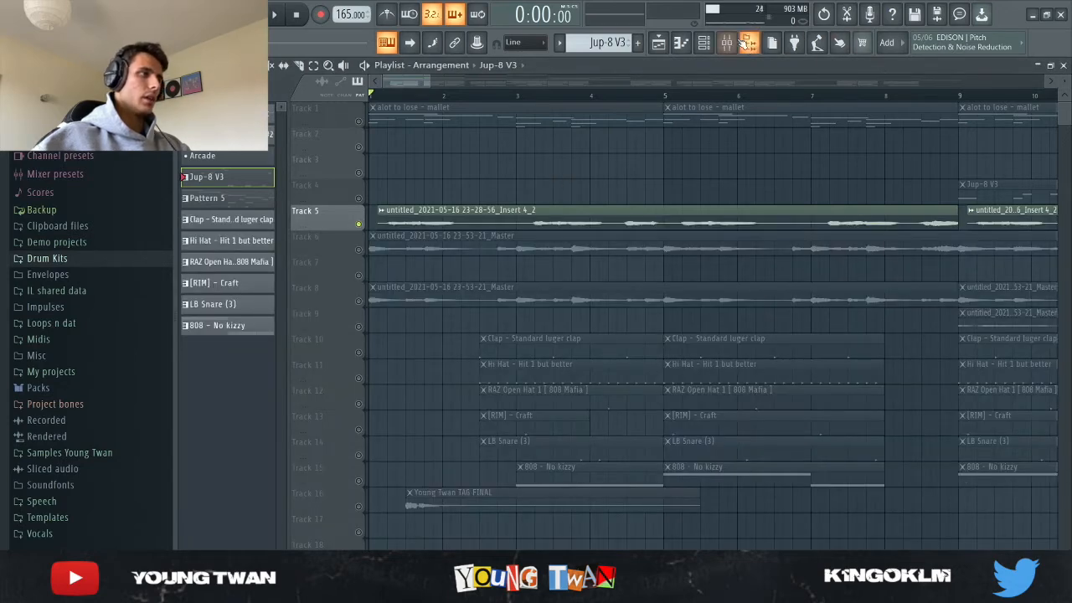
pyautogui.click(230, 90)
pyautogui.moveTo(219, 165); pyautogui.dragTo(366, 205)
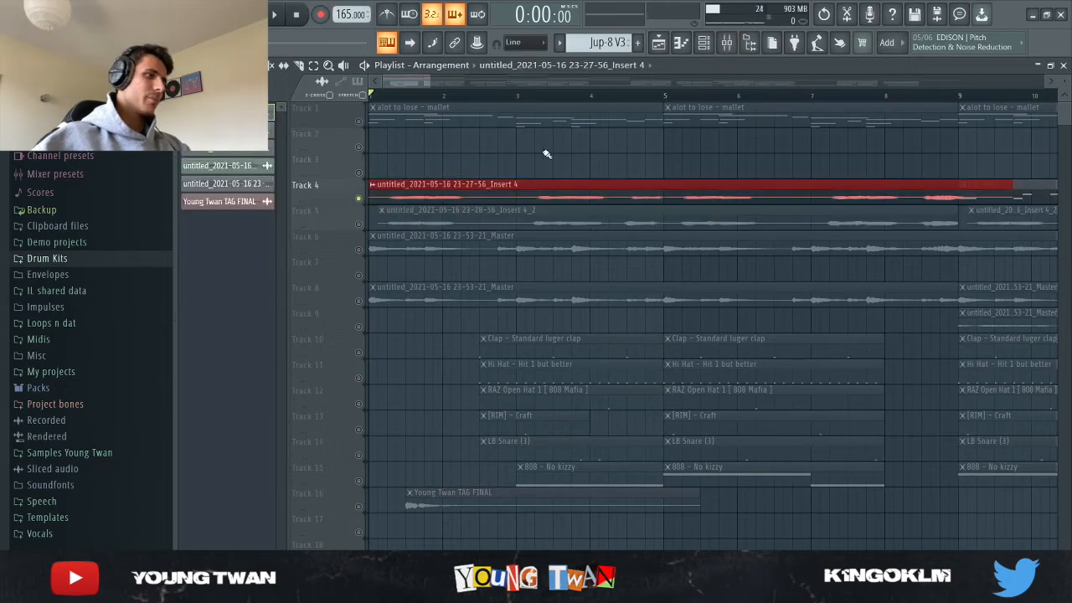
pyautogui.scroll(-2, 804, 264)
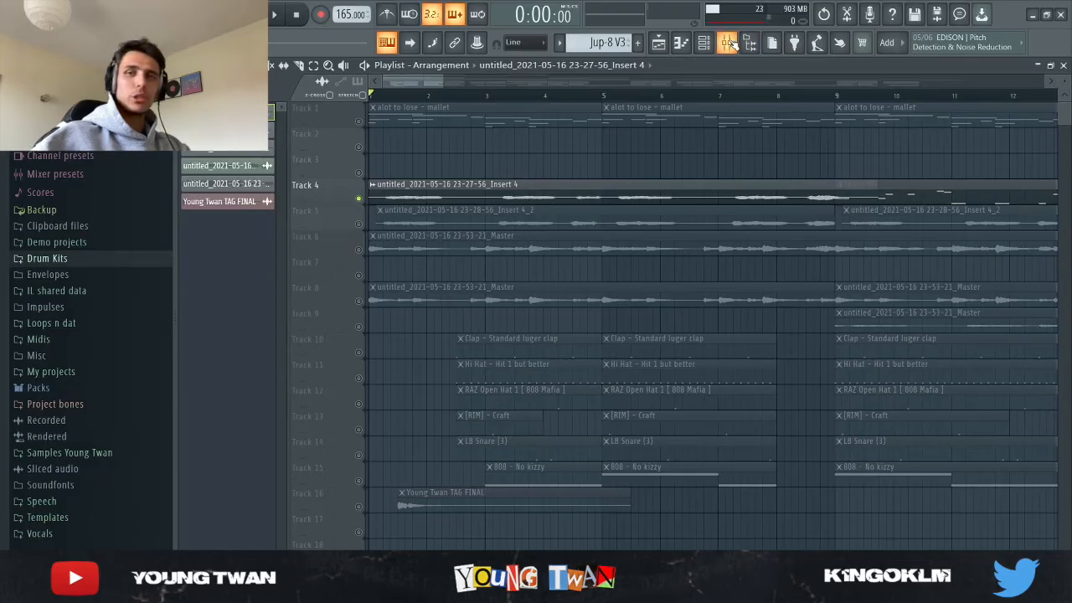
pyautogui.press('space')
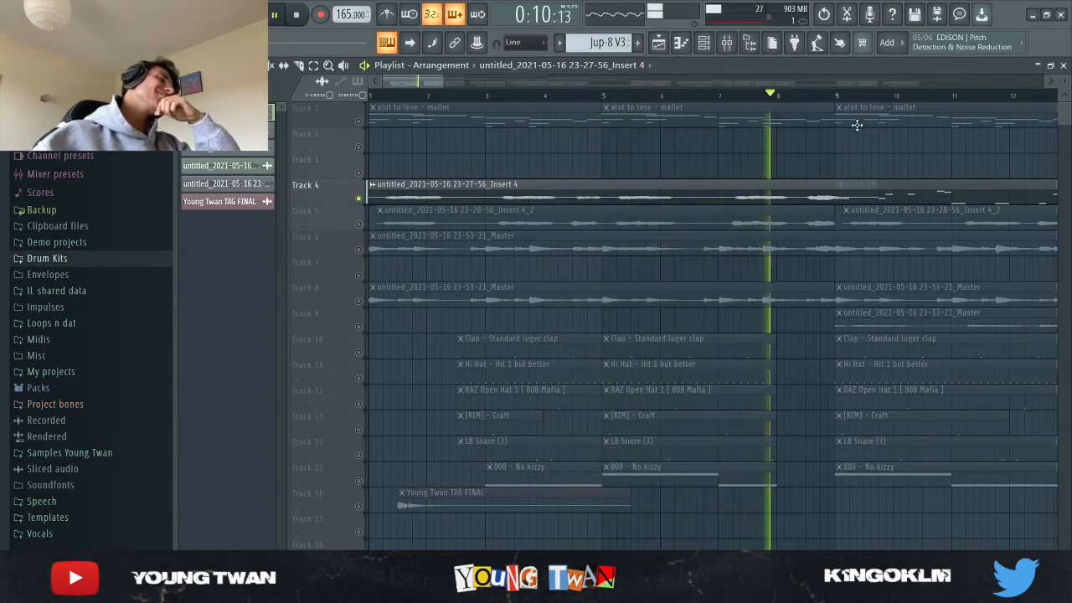
pyautogui.press('space')
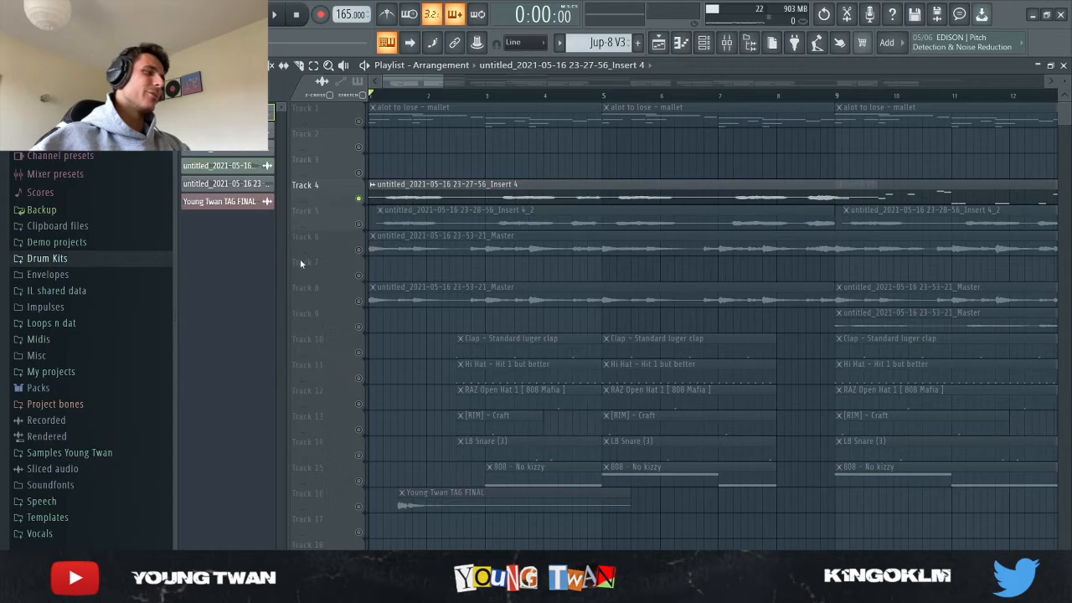
pyautogui.doubleClick(595, 199)
pyautogui.click(641, 189)
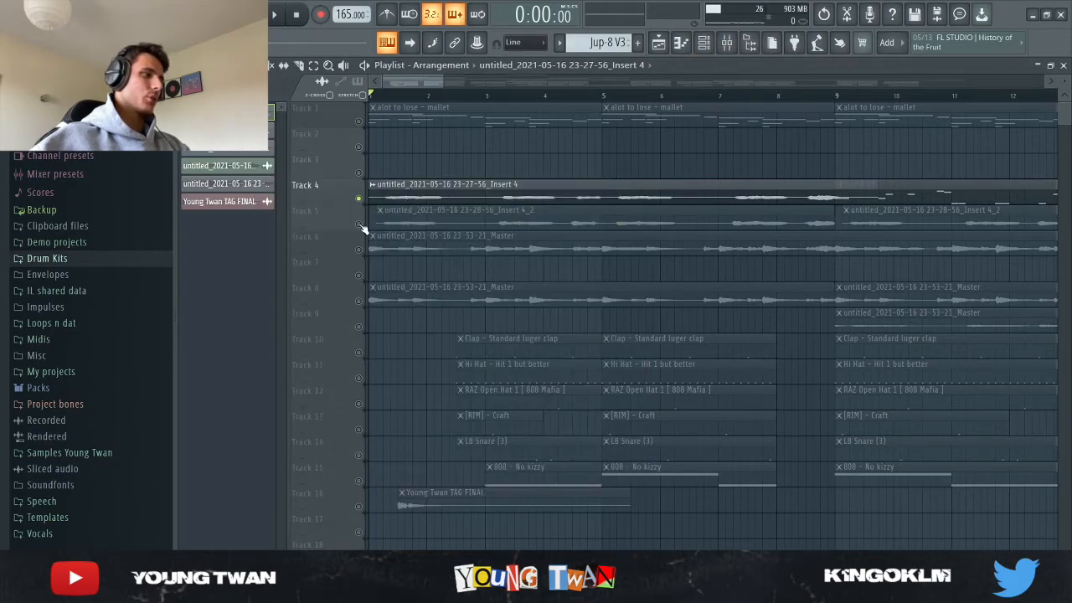
pyautogui.rightClick(457, 189)
# - Open Track 5's first audio clip in Edison, listen to the recording, and close Edison and the clip's settings
pyautogui.doubleClick(450, 217)
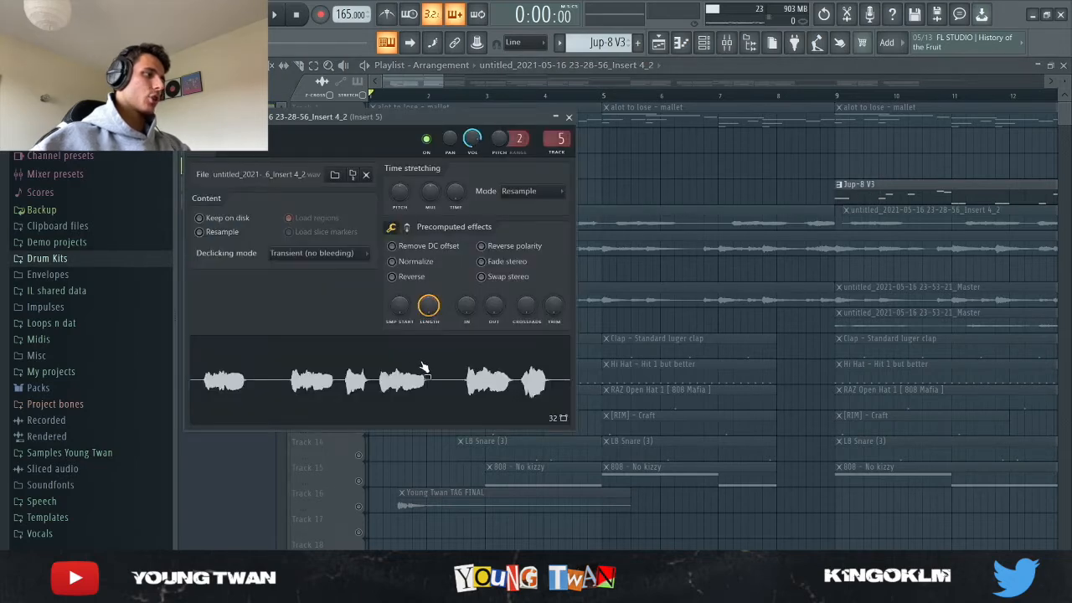
pyautogui.doubleClick(484, 398)
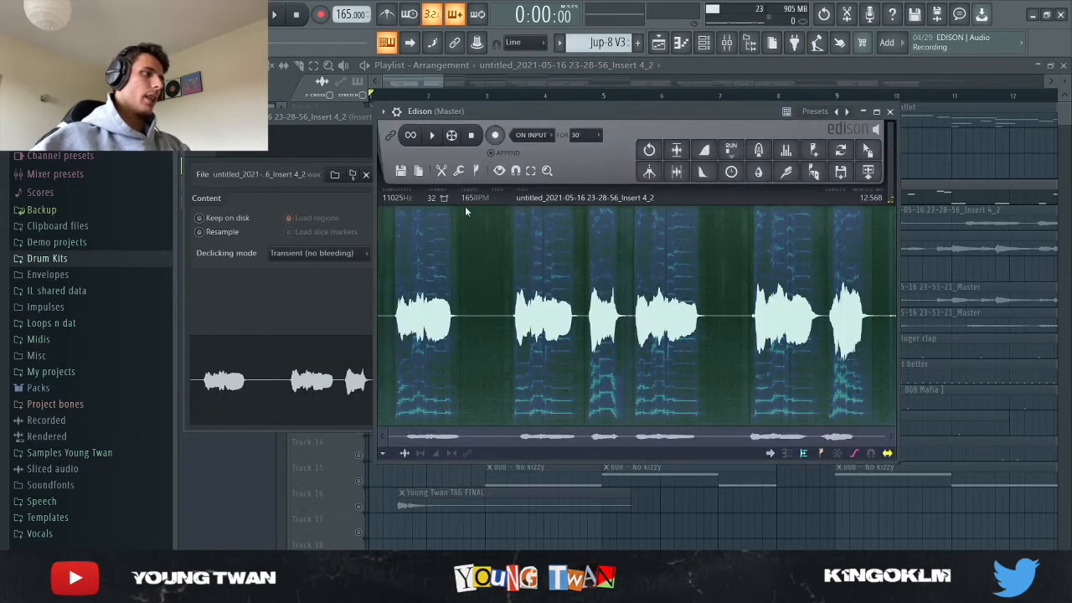
pyautogui.click(433, 135)
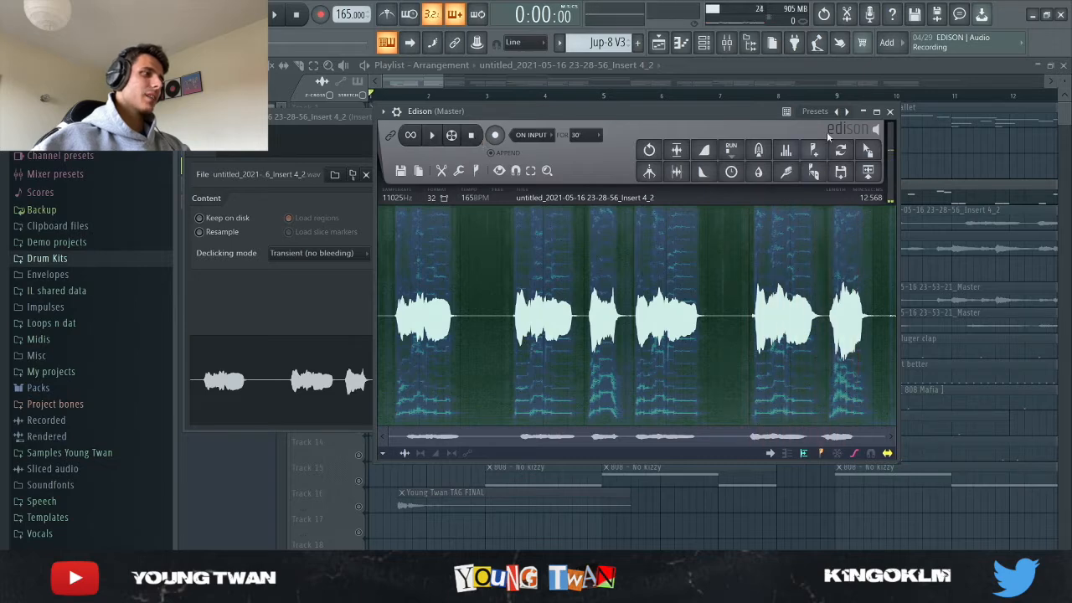
pyautogui.click(890, 111)
pyautogui.click(581, 114)
pyautogui.press('F9')
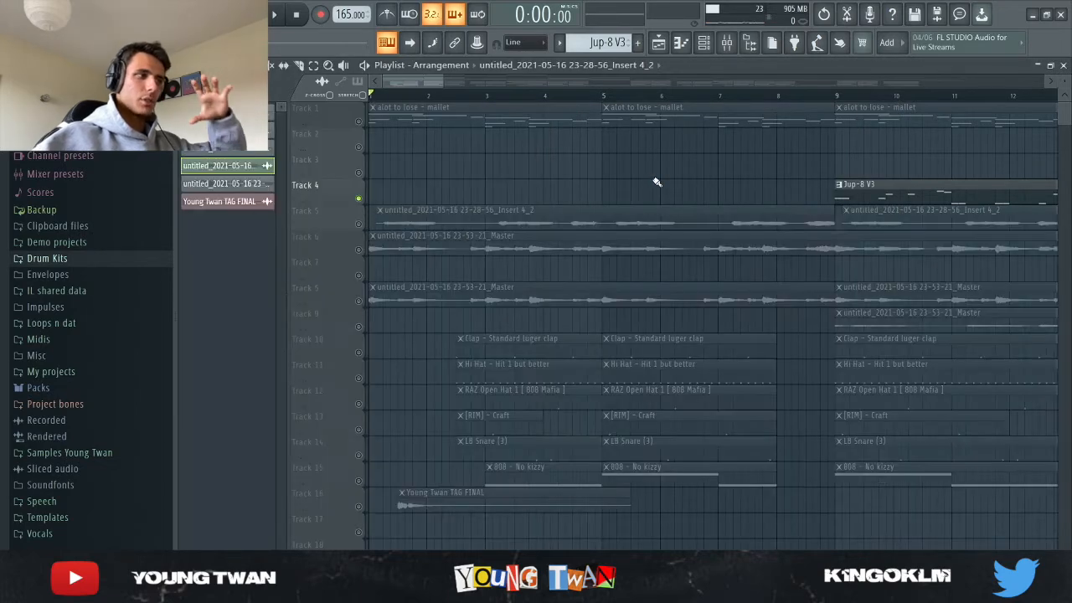
# - Solo Track 5 and examine the Auto-Tune plugin's settings on mixer track Insert 4
pyautogui.click(359, 228)
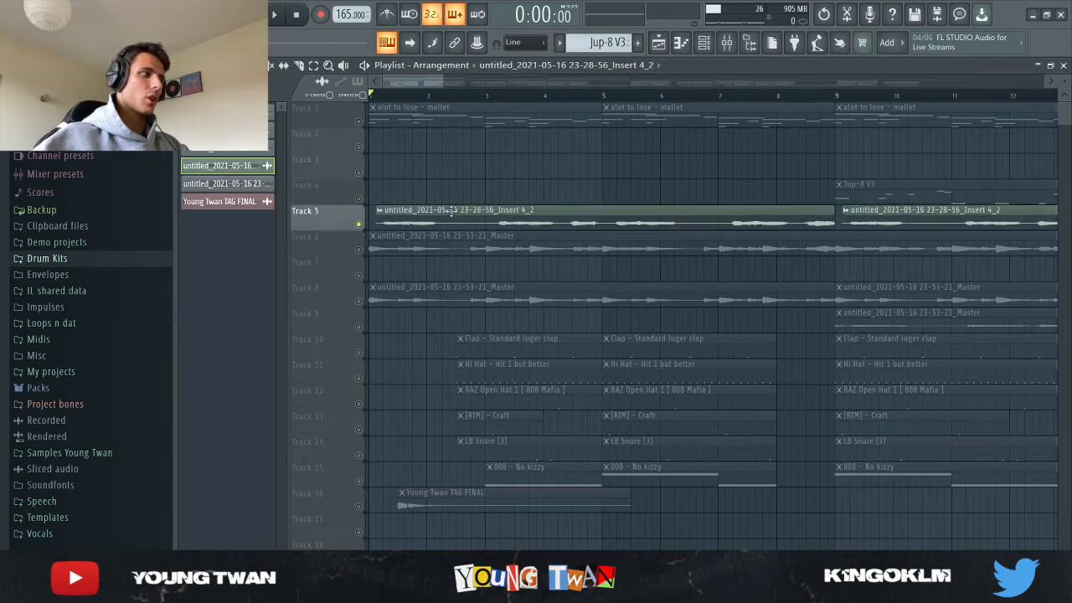
pyautogui.press('F9')
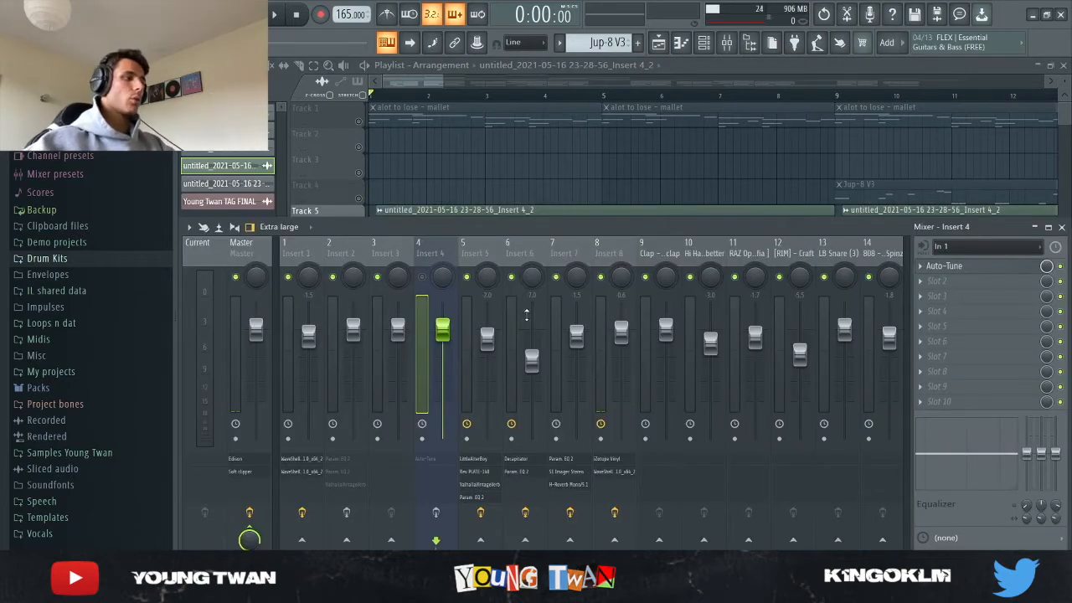
pyautogui.click(972, 268)
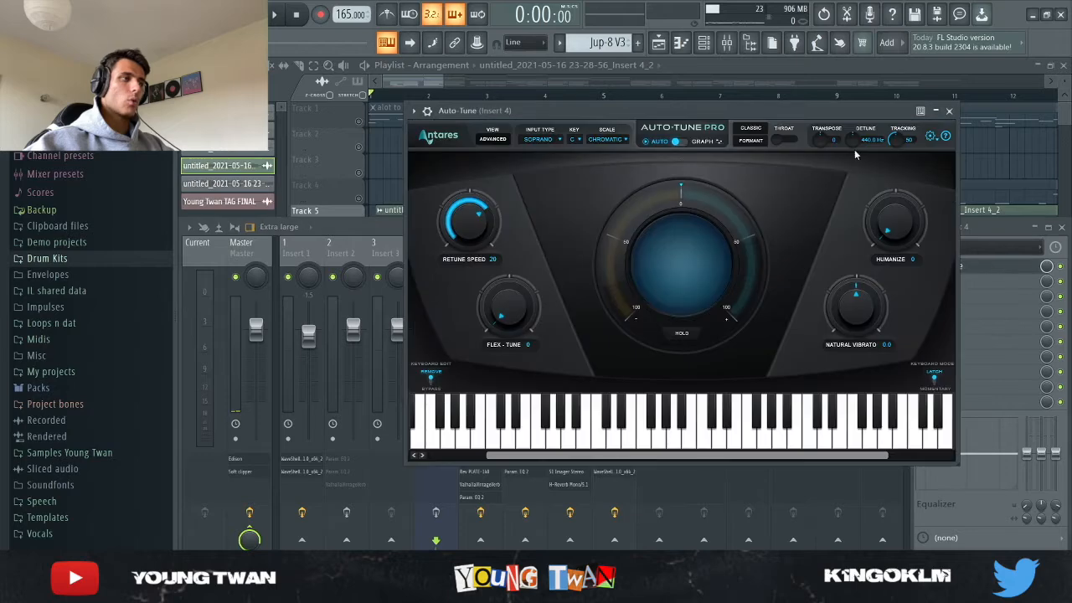
pyautogui.moveTo(785, 121); pyautogui.dragTo(660, 137)
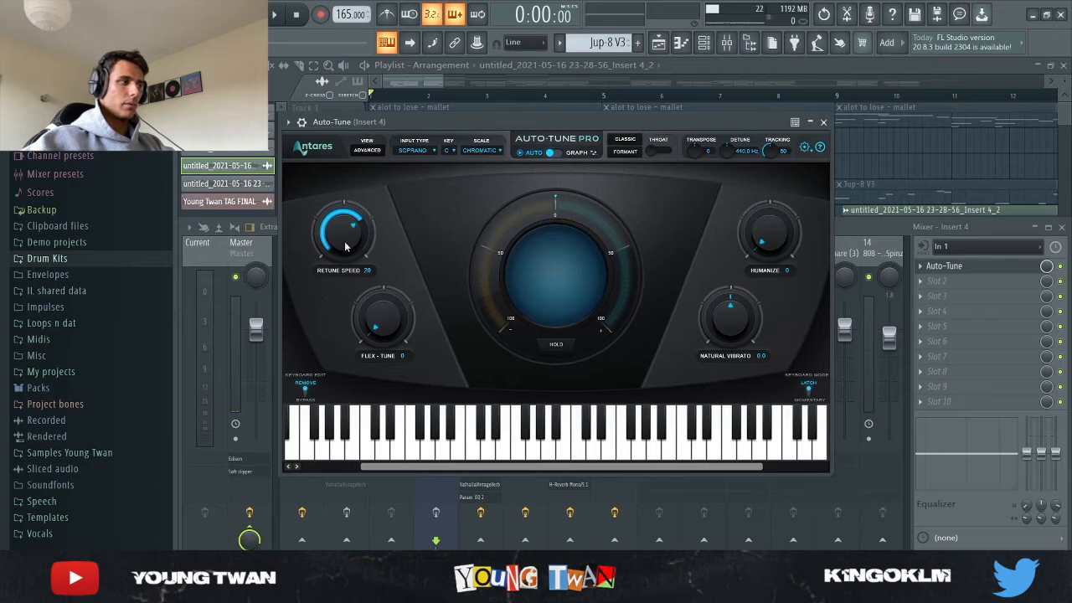
# - Try a retune speed of 400 in Auto-Tune, restore it to 20, and return to the playlist
pyautogui.moveTo(345, 241); pyautogui.dragTo(329, 366)
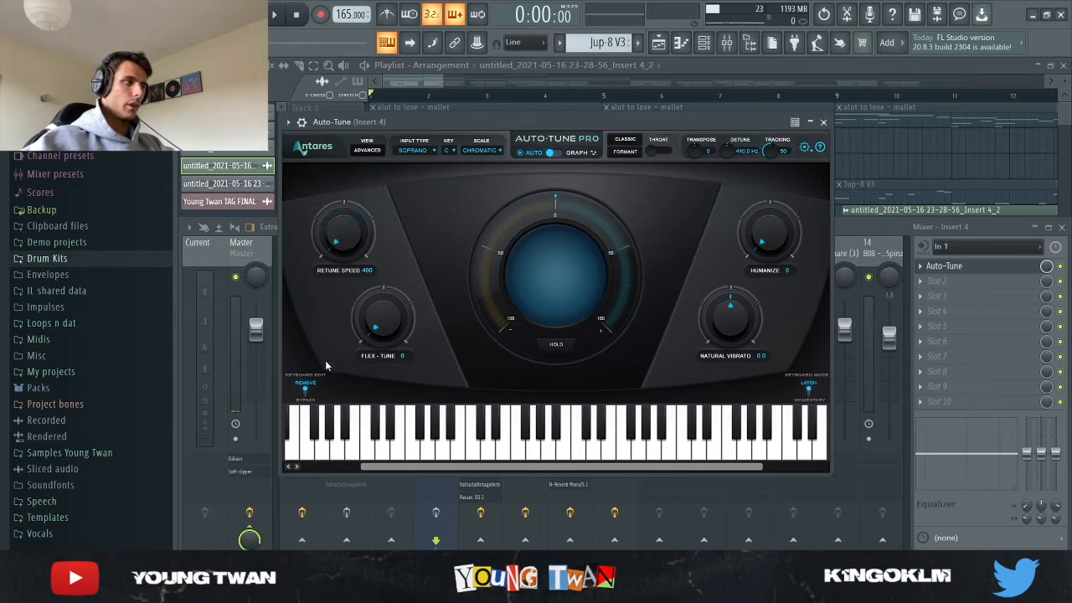
pyautogui.scroll(1, 327, 216)
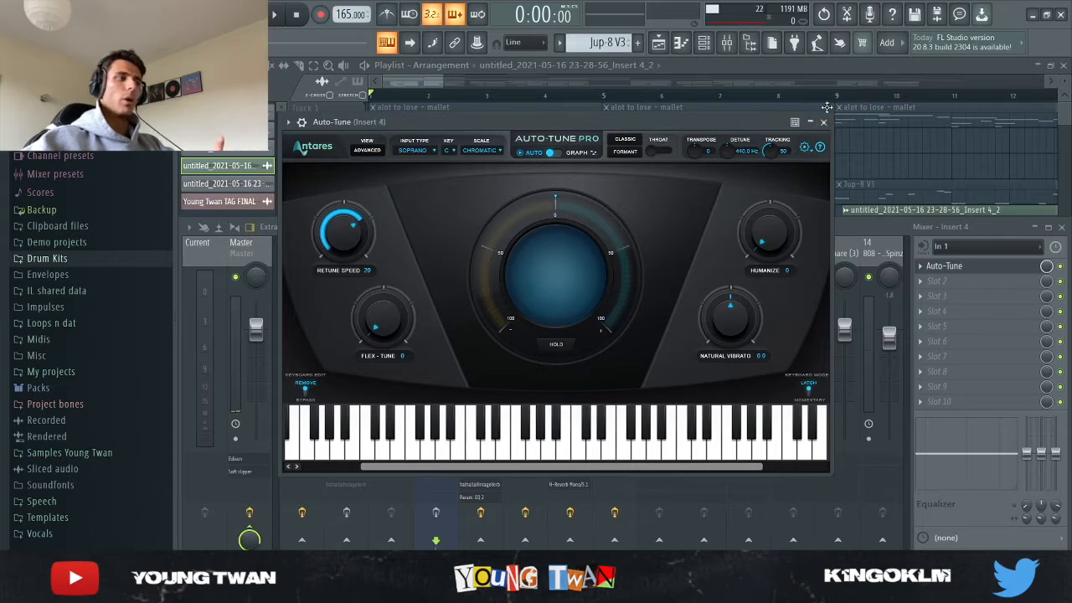
pyautogui.click(824, 123)
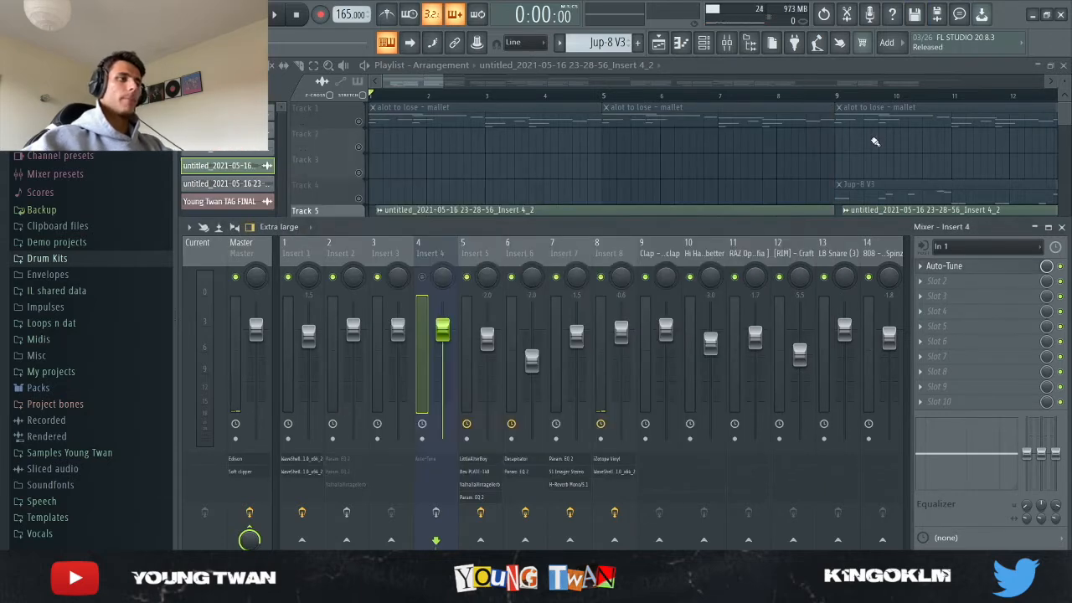
pyautogui.press('F9')
# - View the channel settings of the first audio clip on Track 5 and close them
pyautogui.scroll(3, 328, 287)
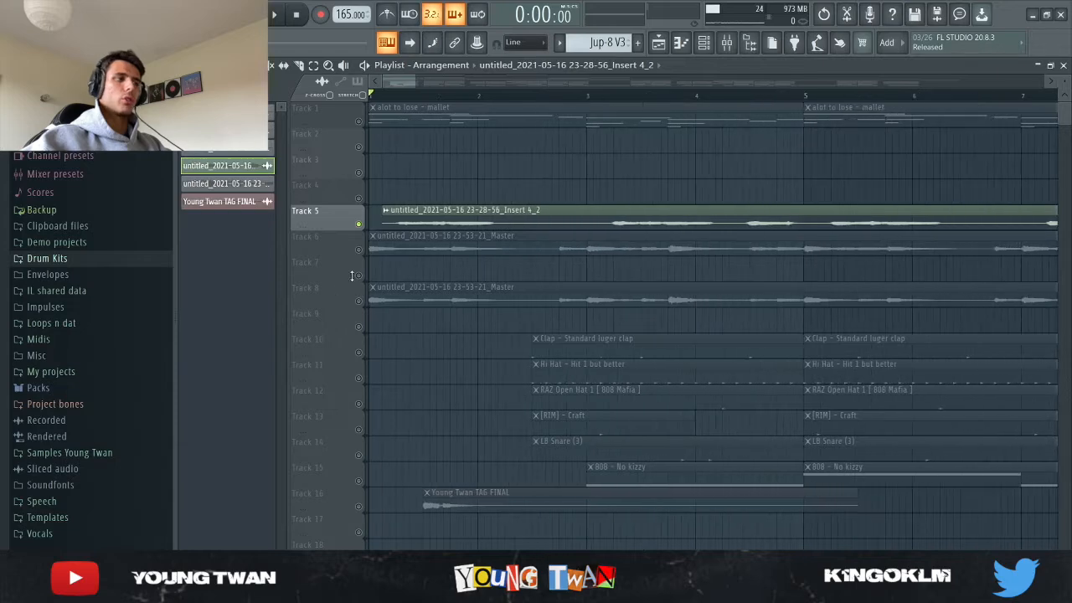
pyautogui.scroll(-2, 325, 287)
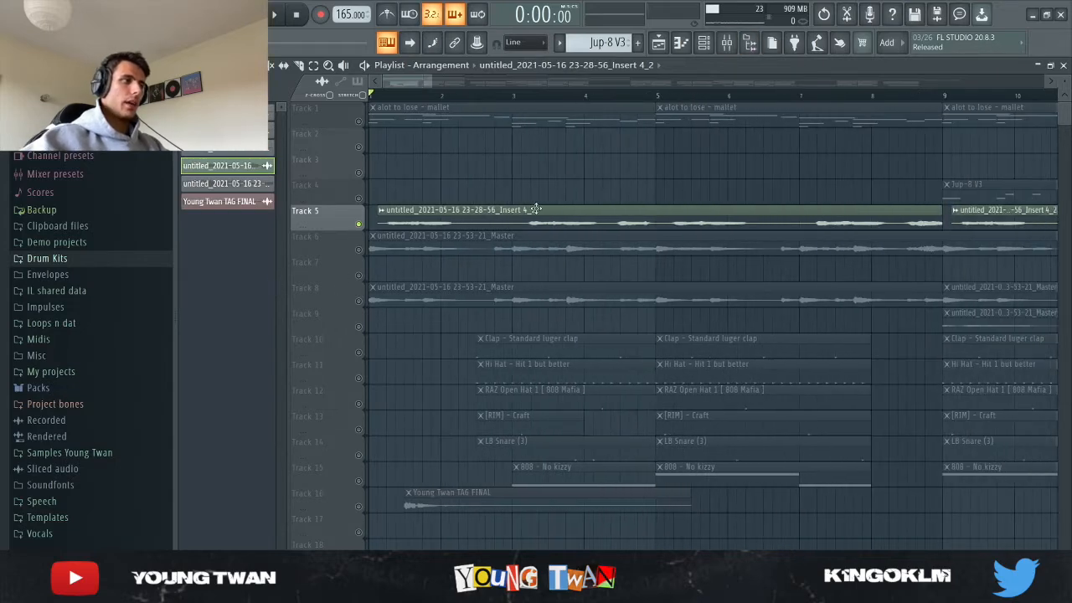
pyautogui.doubleClick(536, 209)
pyautogui.click(570, 131)
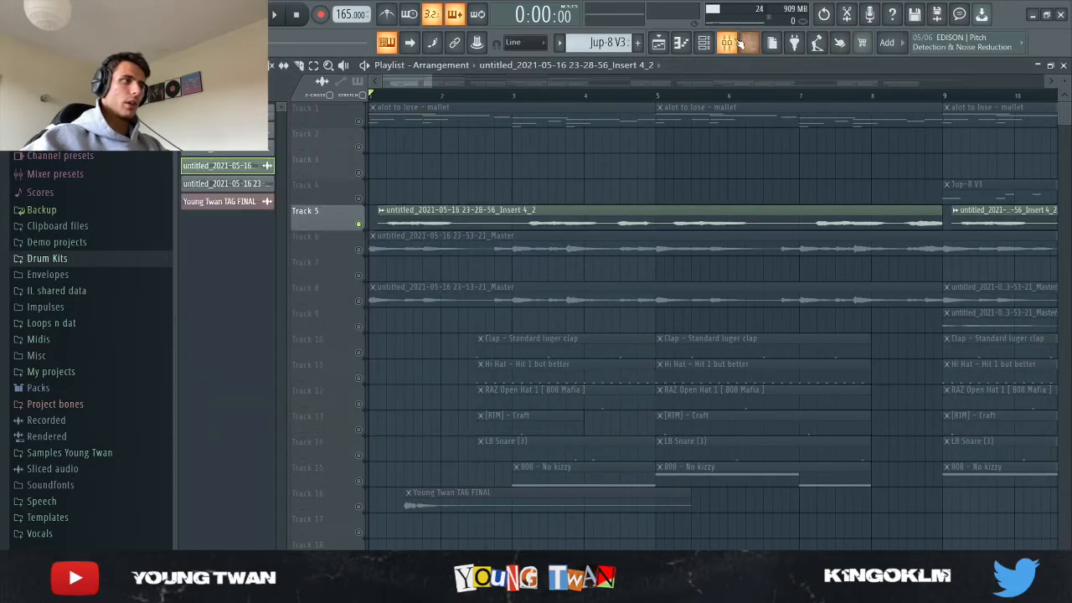
# - Examine the LittleAlterBoy pitch, formant, drive and mix settings on mixer track Insert 5
pyautogui.click(734, 43)
pyautogui.click(467, 251)
pyautogui.click(949, 266)
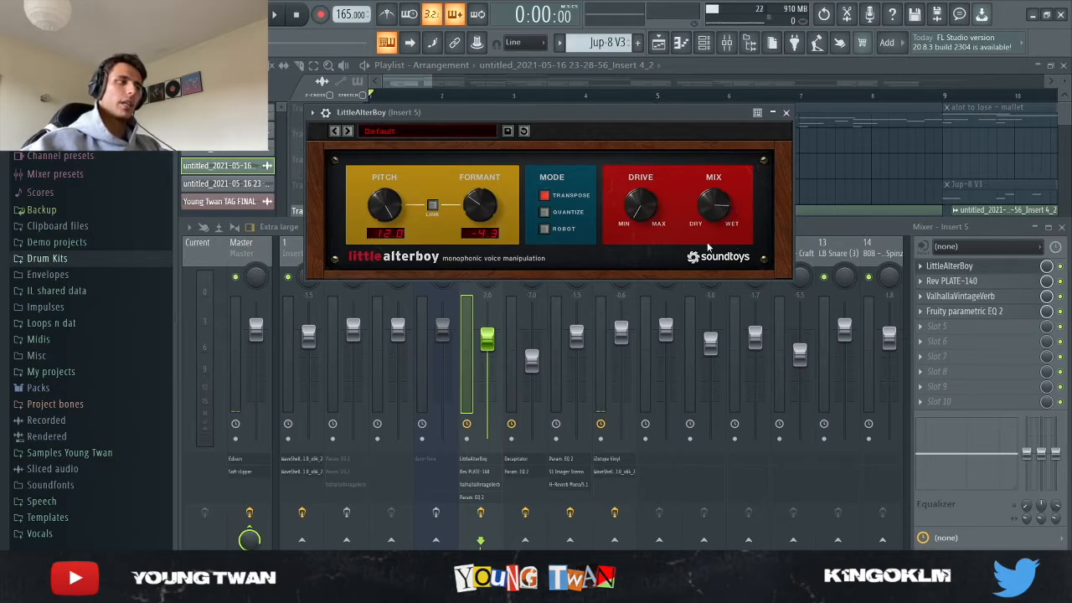
pyautogui.click(786, 112)
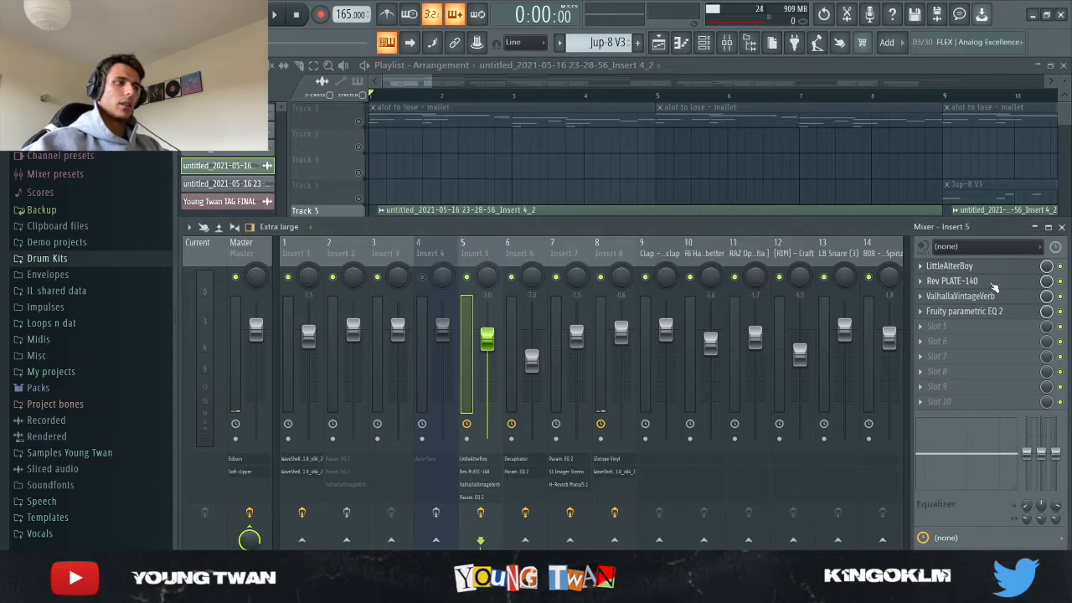
# - Compare the settings of the Rev PLATE-140 and ValhallaVintageVerb reverbs on Insert 5 and close both plugins
pyautogui.click(986, 284)
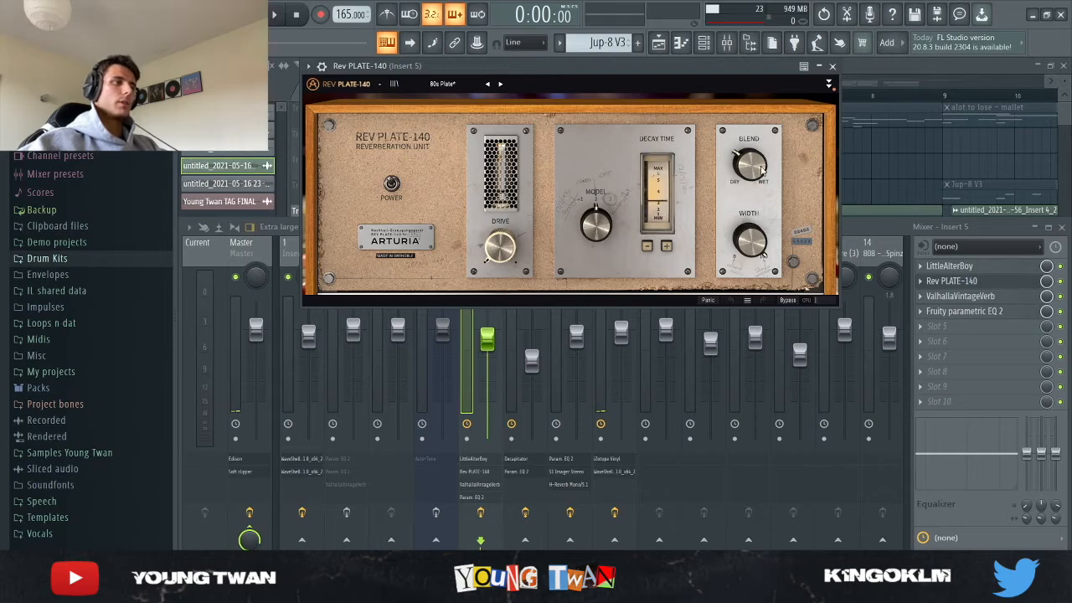
pyautogui.click(832, 65)
pyautogui.click(960, 296)
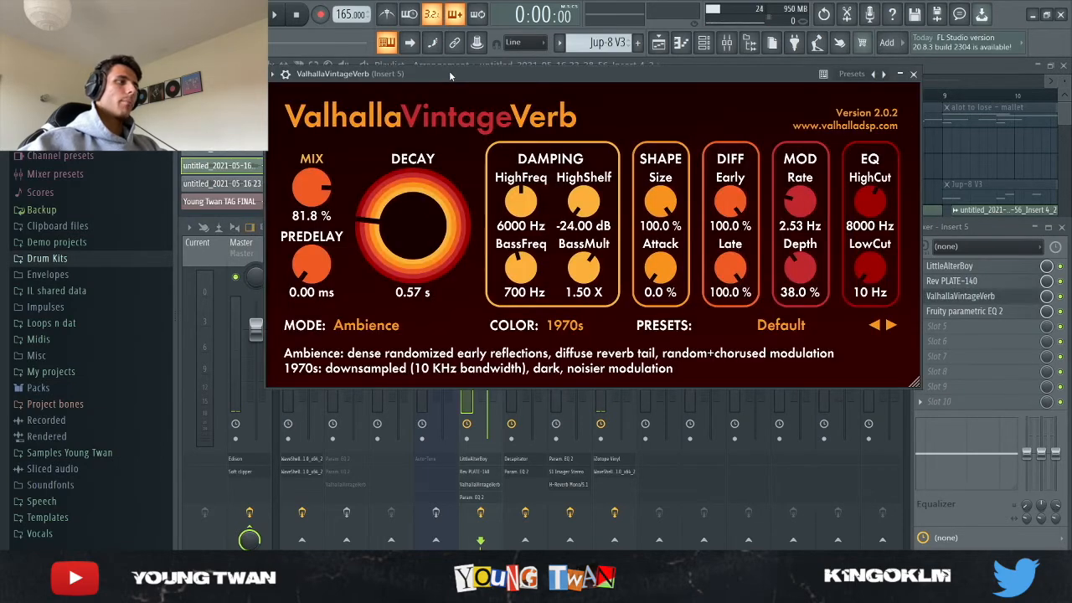
pyautogui.moveTo(449, 71); pyautogui.dragTo(414, 86)
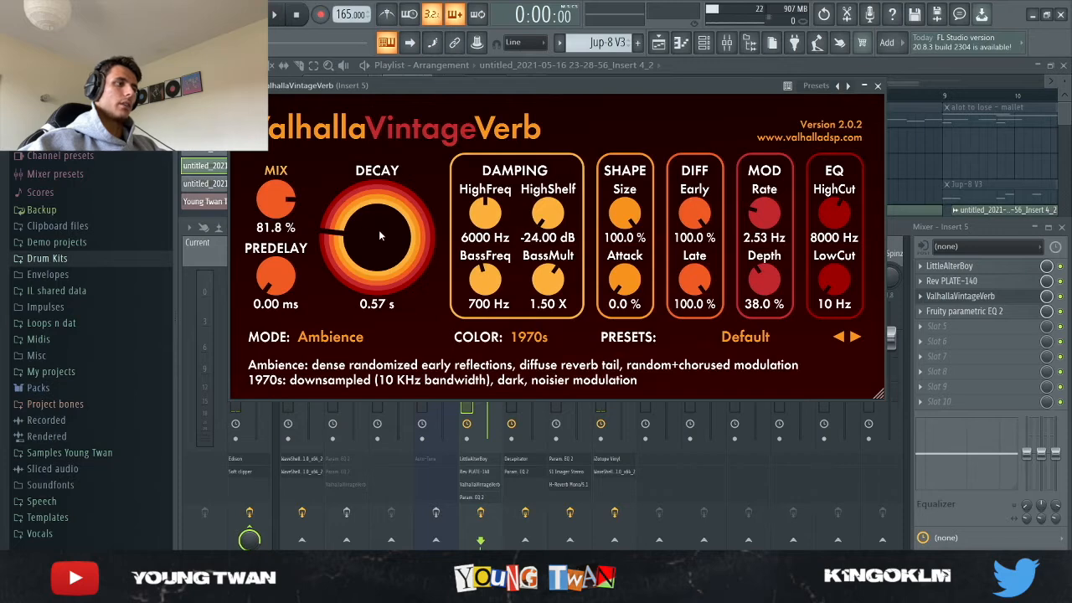
pyautogui.click(980, 282)
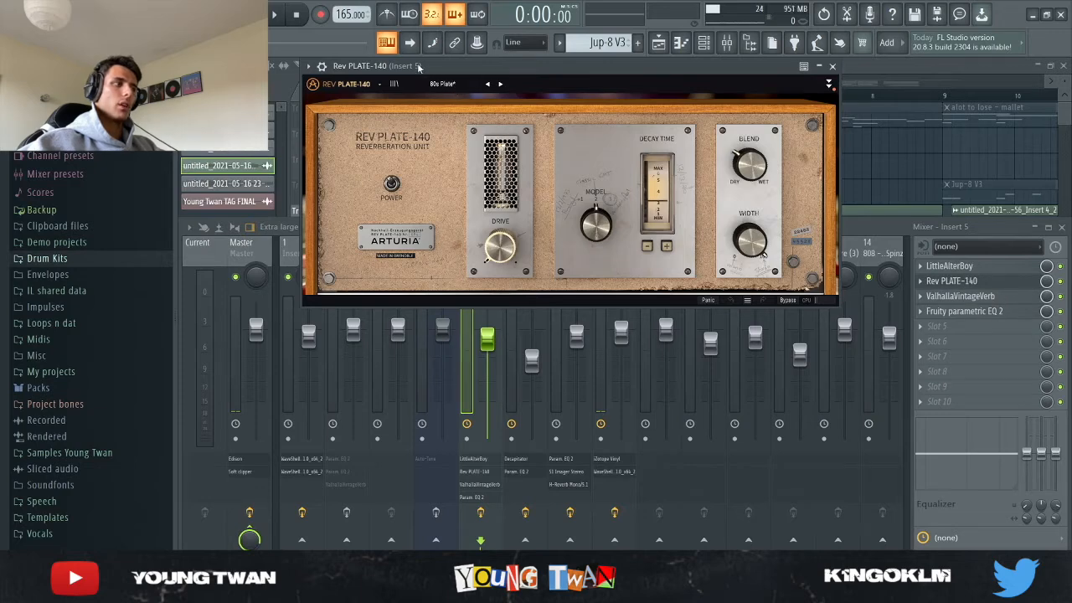
pyautogui.click(951, 281)
pyautogui.click(960, 295)
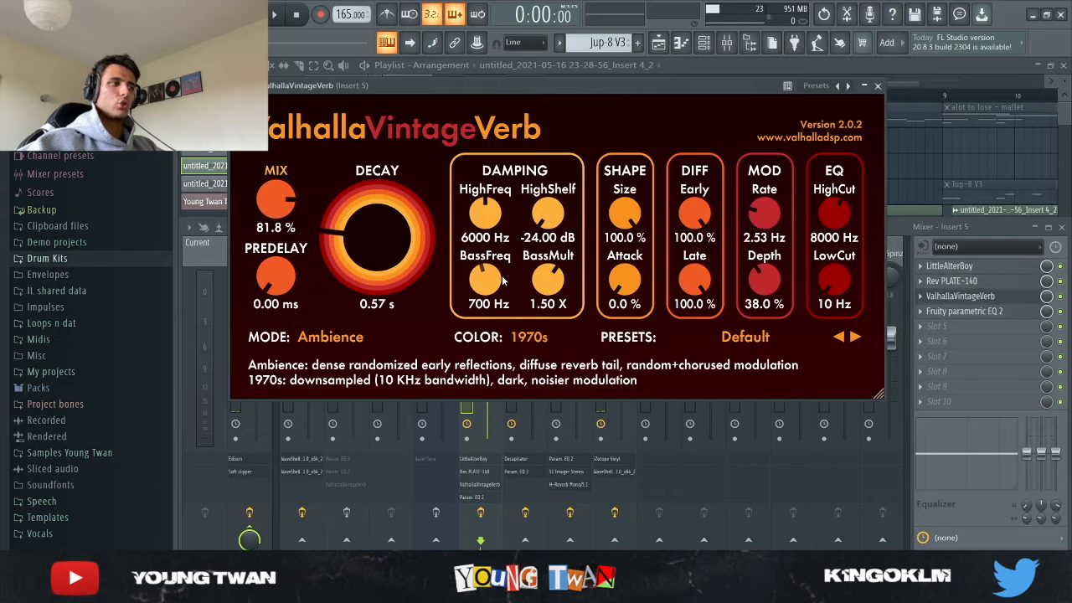
pyautogui.click(995, 296)
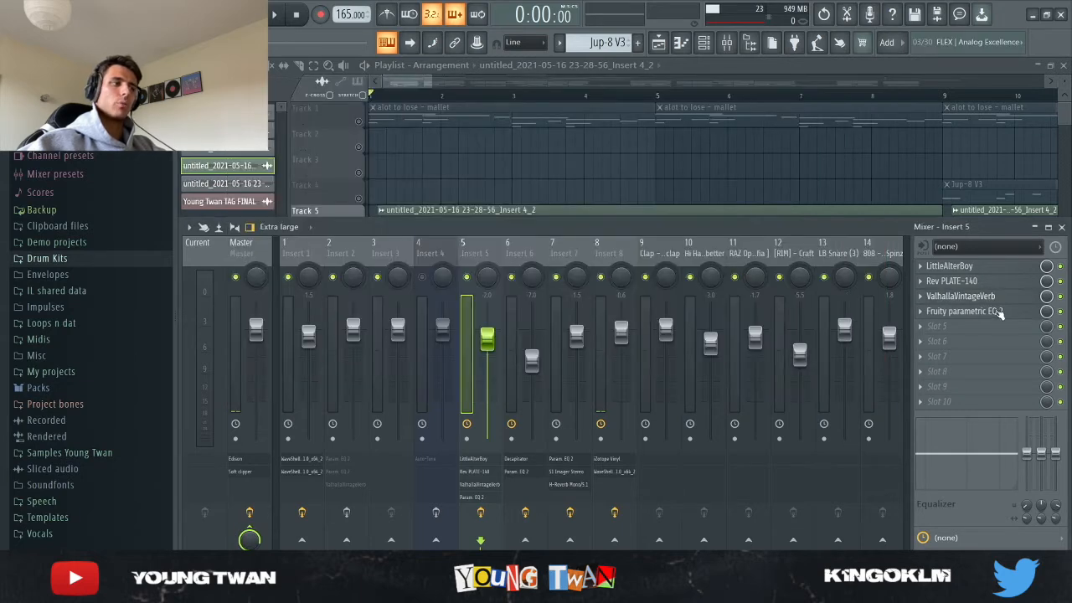
# - Examine the Fruity parametric EQ 2 curve on Insert 5 and play Track 5 with the insert's effects bypassed
pyautogui.click(1000, 311)
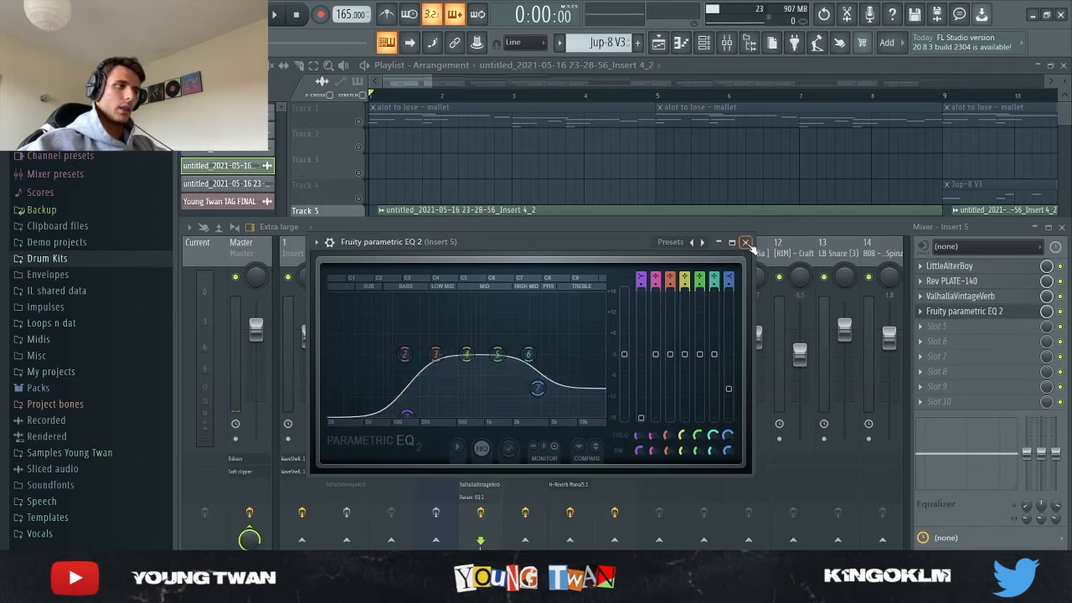
pyautogui.click(745, 242)
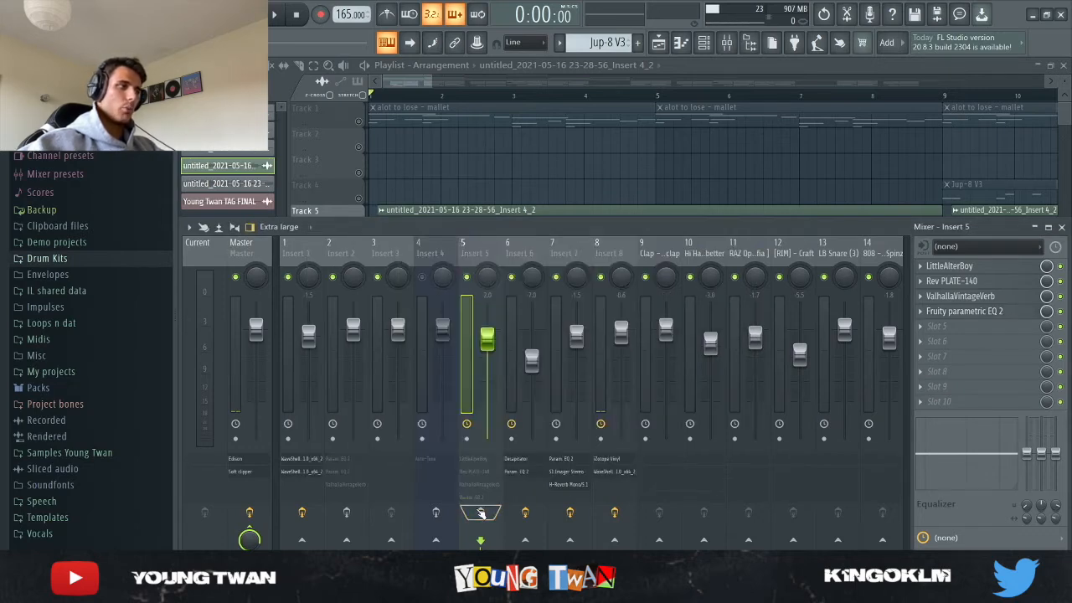
pyautogui.press('space')
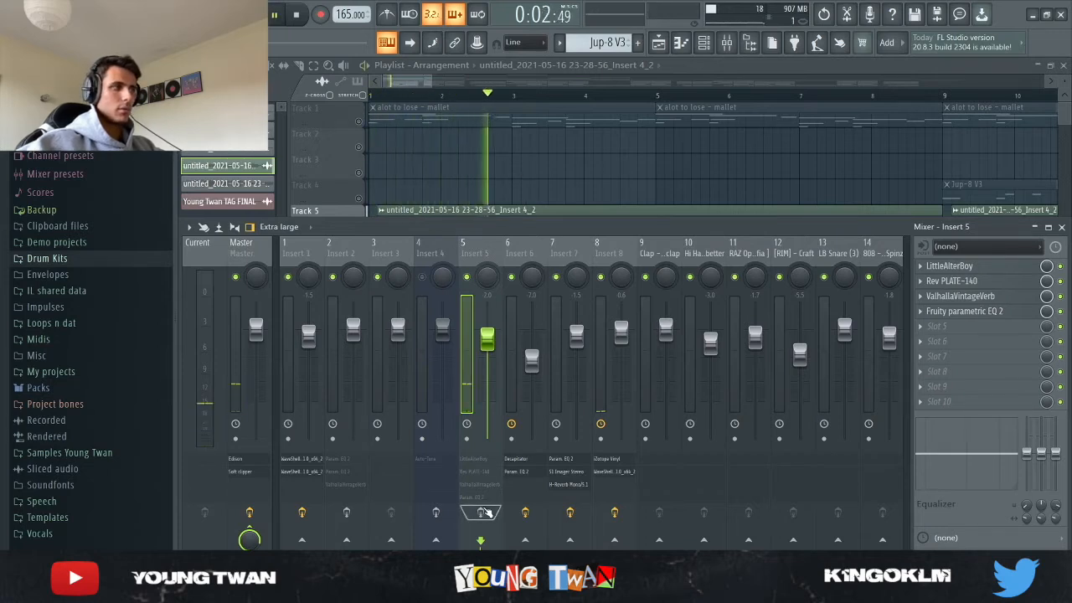
pyautogui.press('space')
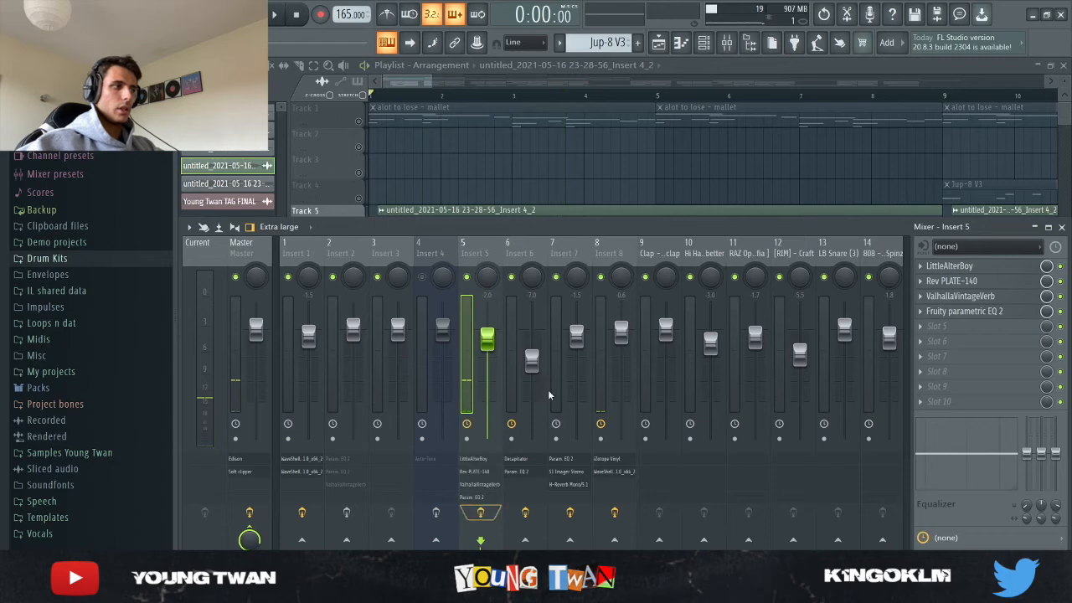
# - Play the soloed Track 5 recording from the start with its Insert 5 effects on, and hide the mixer
pyautogui.press('space')
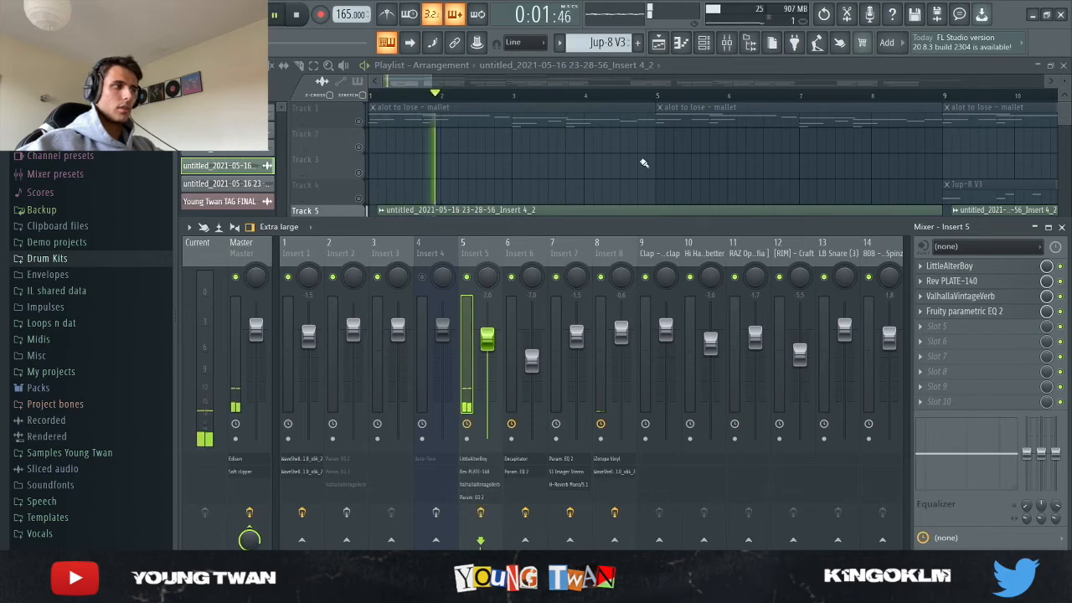
pyautogui.press('F9')
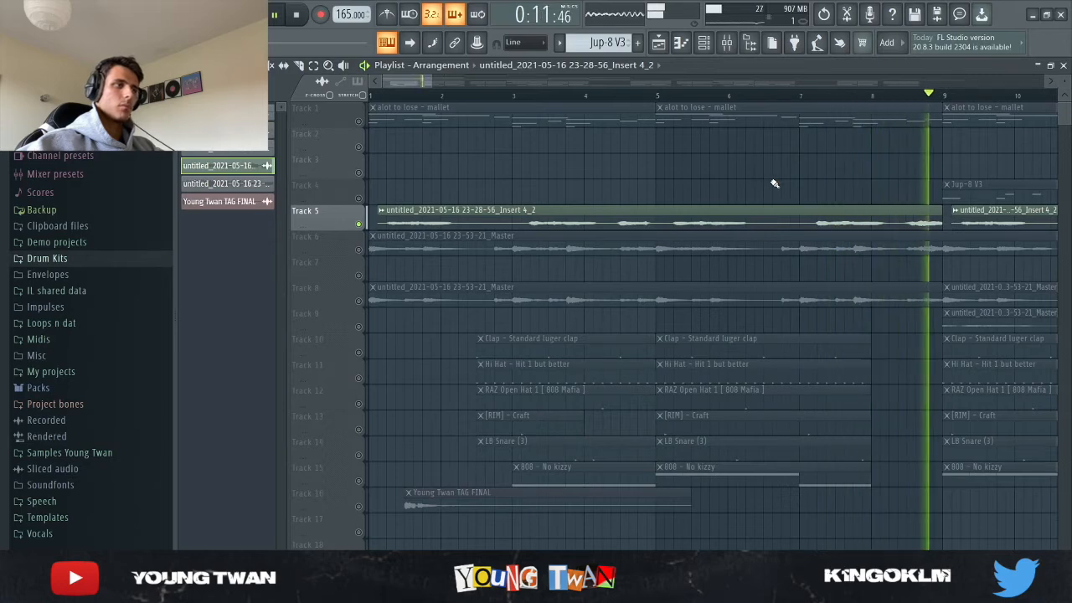
pyautogui.press('space')
# - Replay a short part of the Track 5 recording from the middle of bar 4
pyautogui.click(611, 94)
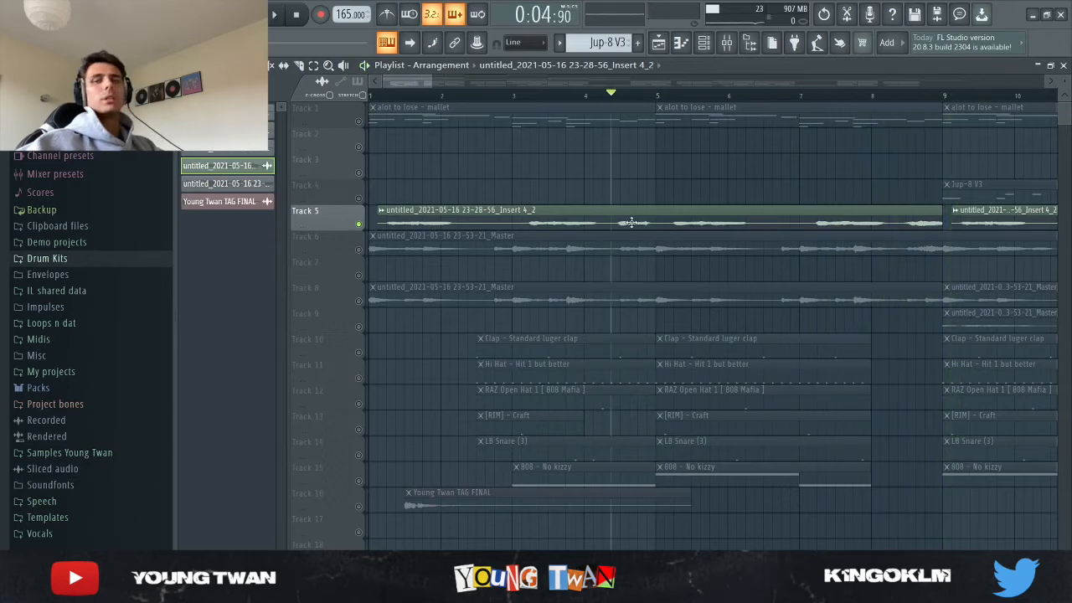
pyautogui.scroll(3, 628, 246)
pyautogui.scroll(2, 636, 243)
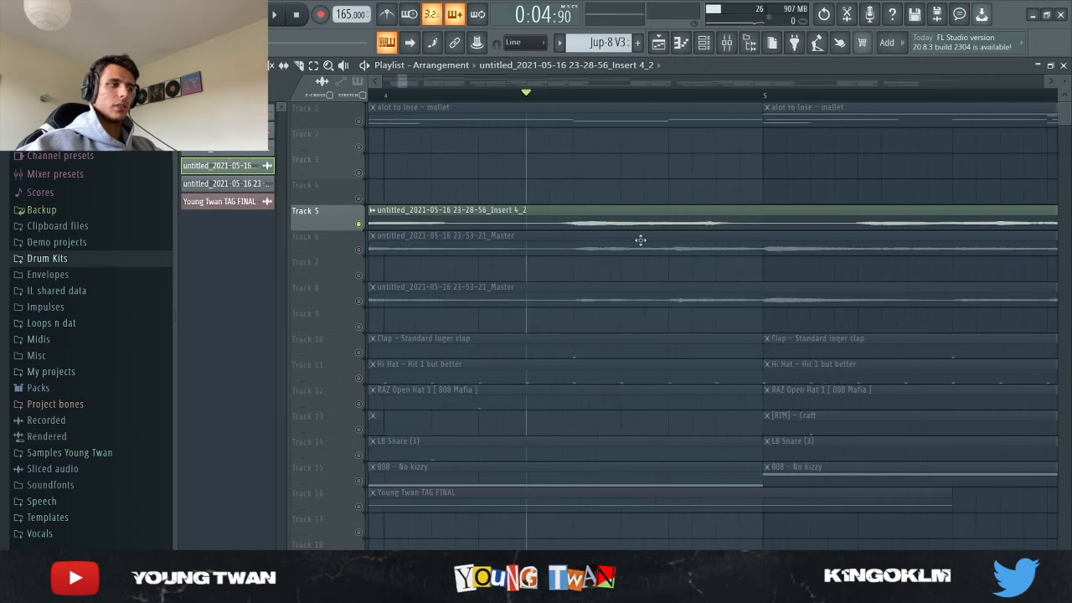
pyautogui.press('space')
pyautogui.press('space')
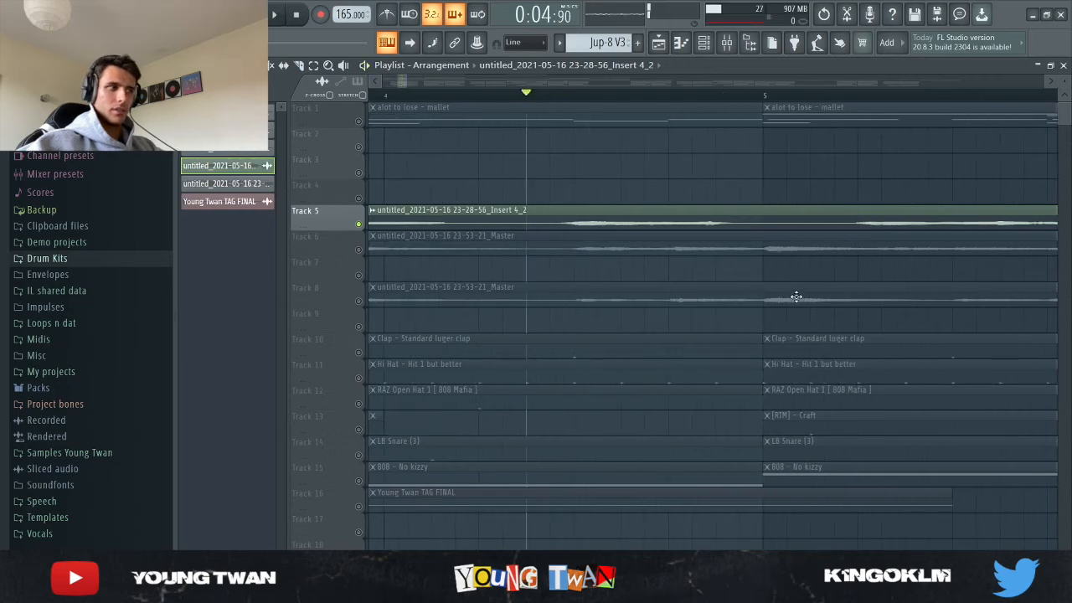
# - Replay the end of the first Track 5 clip from bar 8 and return the playhead to the start
pyautogui.scroll(-5, 804, 285)
pyautogui.scroll(-2, 905, 108)
pyautogui.click(914, 89)
pyautogui.press('space')
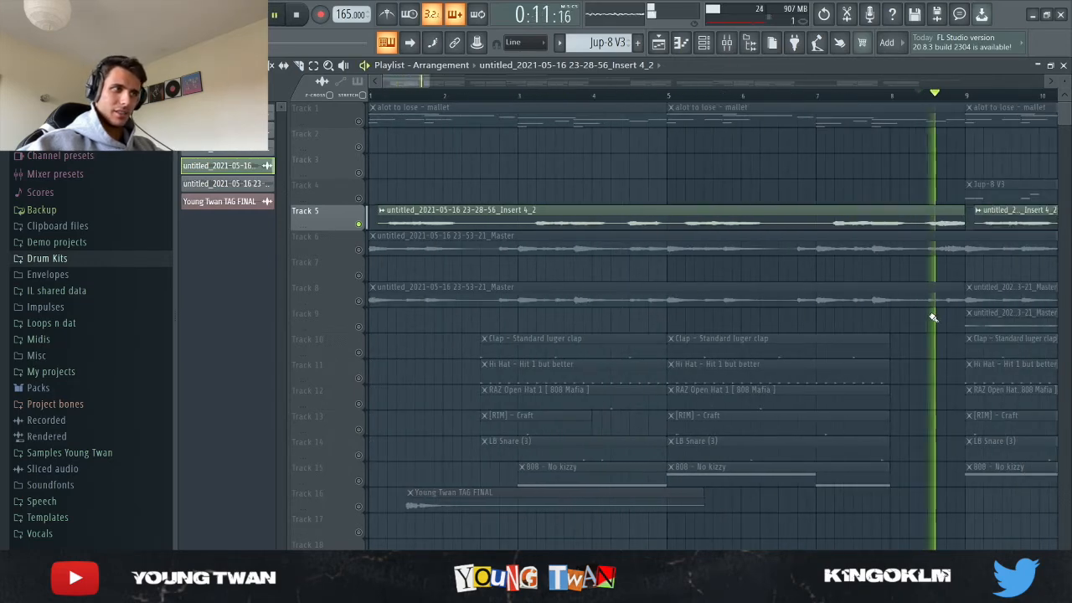
pyautogui.press('space')
pyautogui.scroll(-3, 835, 283)
pyautogui.click(372, 96)
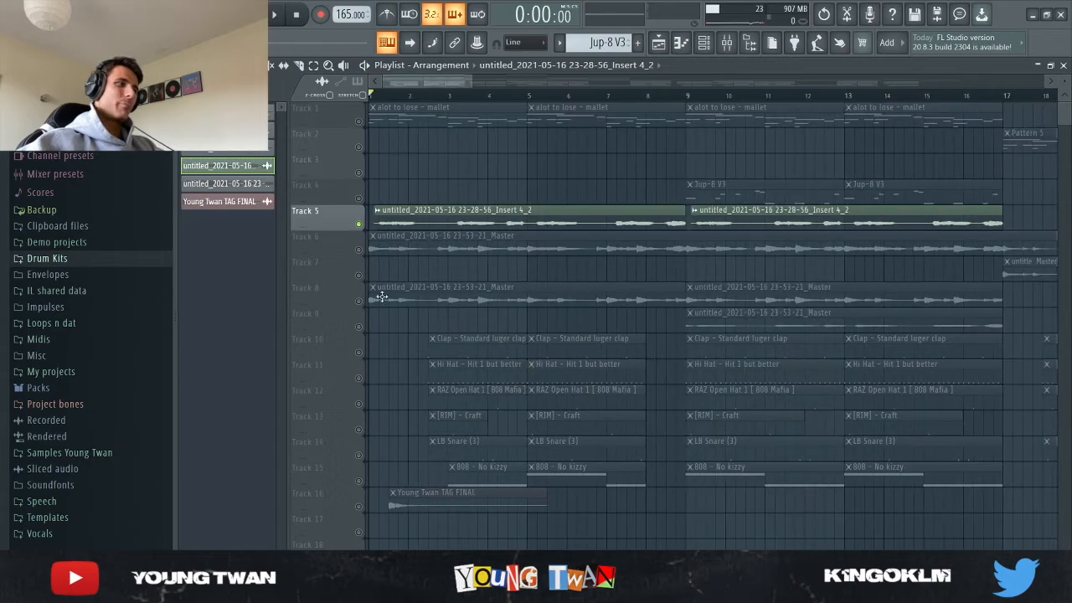
# - View the channel settings of the long master recording on Track 6 and close them
pyautogui.scroll(-3, 347, 286)
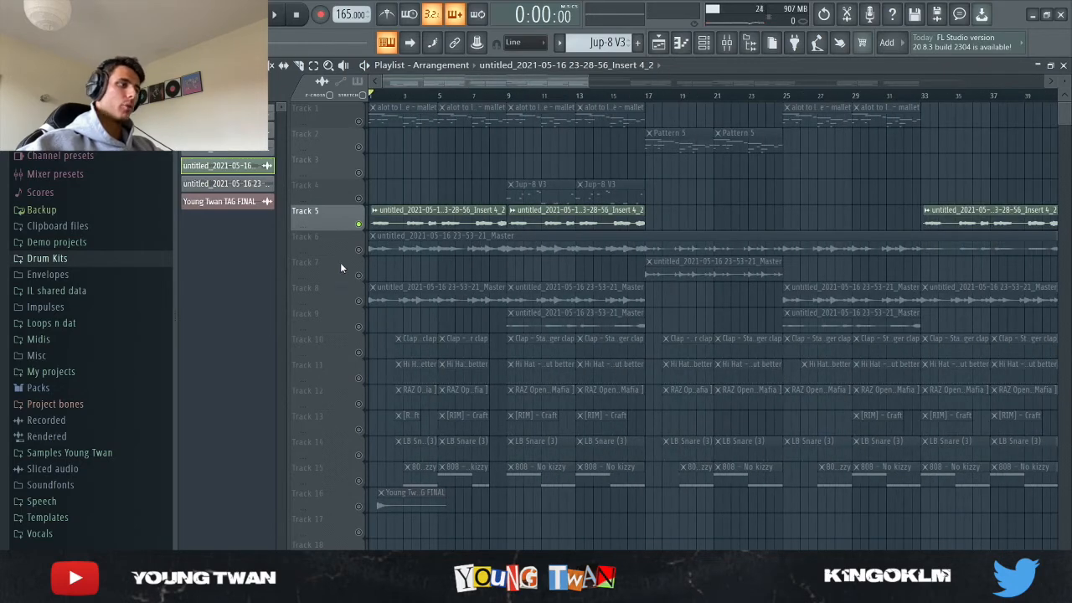
pyautogui.doubleClick(467, 252)
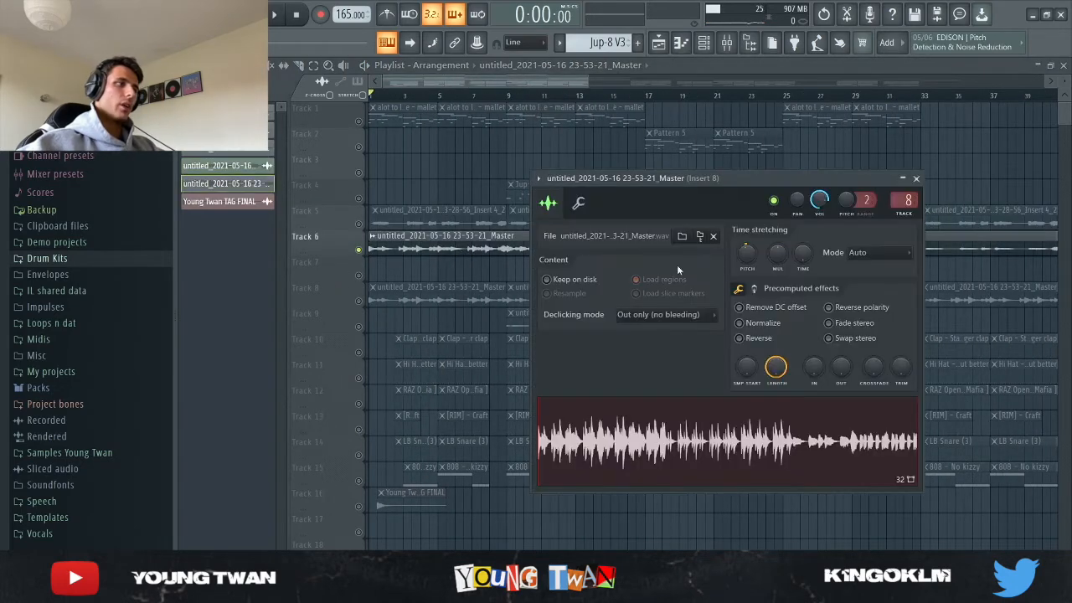
pyautogui.click(916, 178)
# - Examine the iZotope Vinyl and WaveShell1-VST turntable effect settings on mixer track Insert 8 and close both plugins
pyautogui.click(727, 43)
pyautogui.click(609, 251)
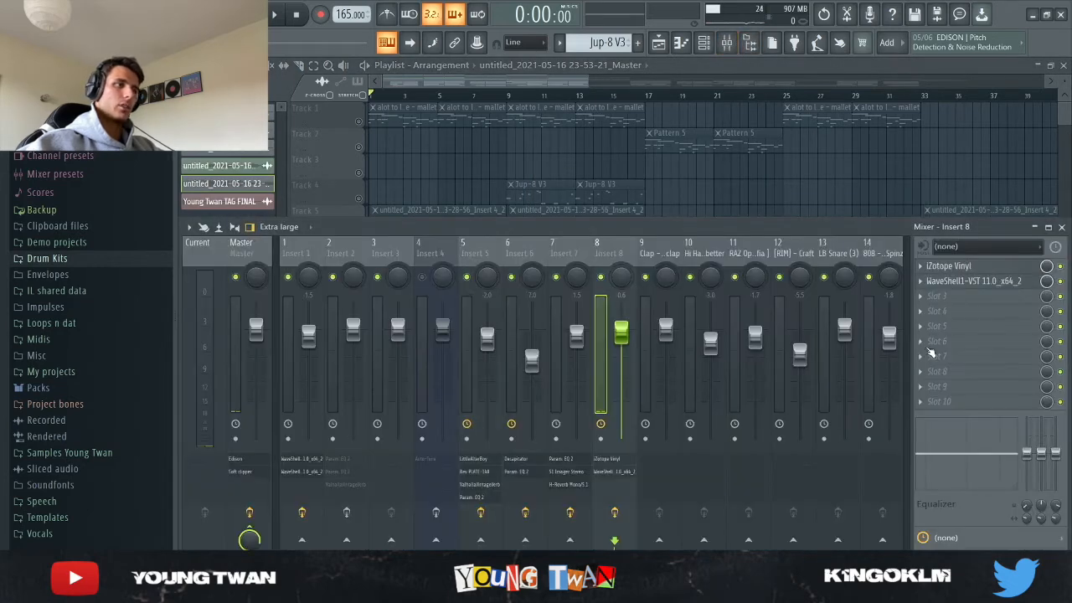
pyautogui.click(982, 266)
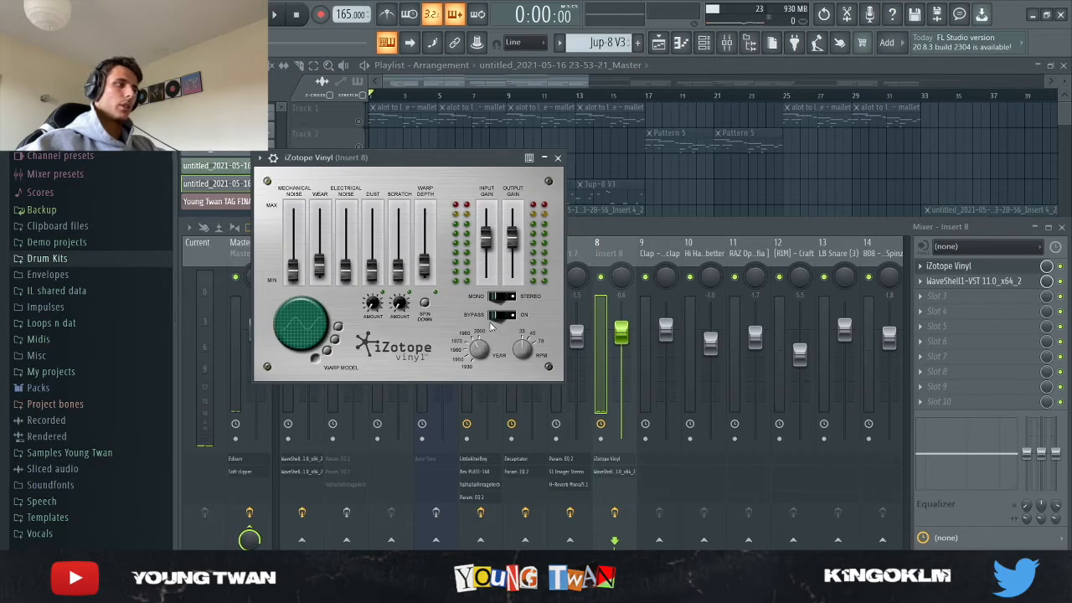
pyautogui.click(557, 158)
pyautogui.click(1005, 281)
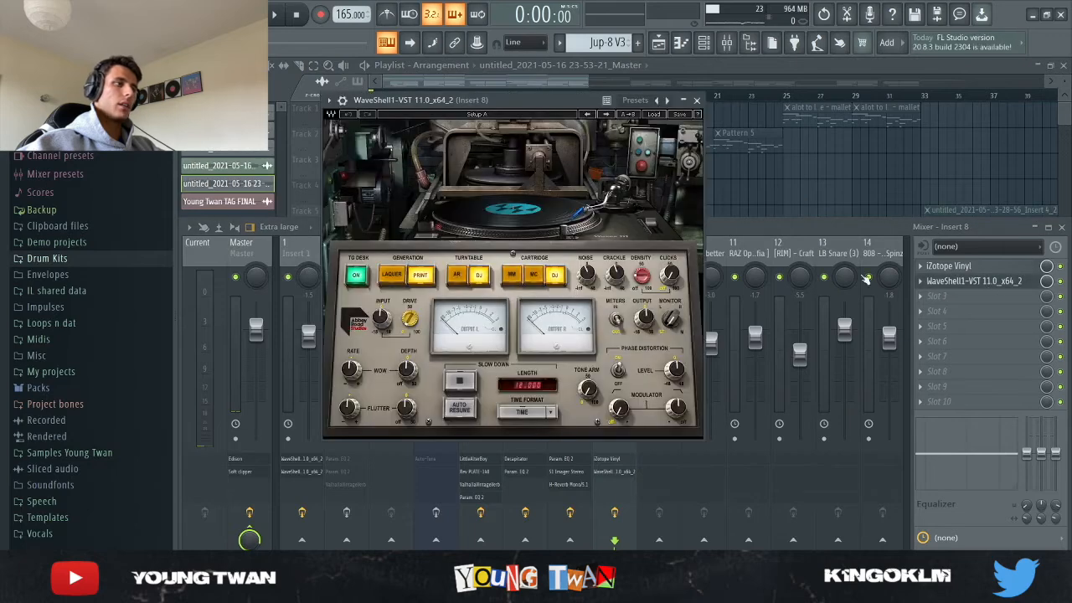
pyautogui.moveTo(489, 102); pyautogui.dragTo(611, 94)
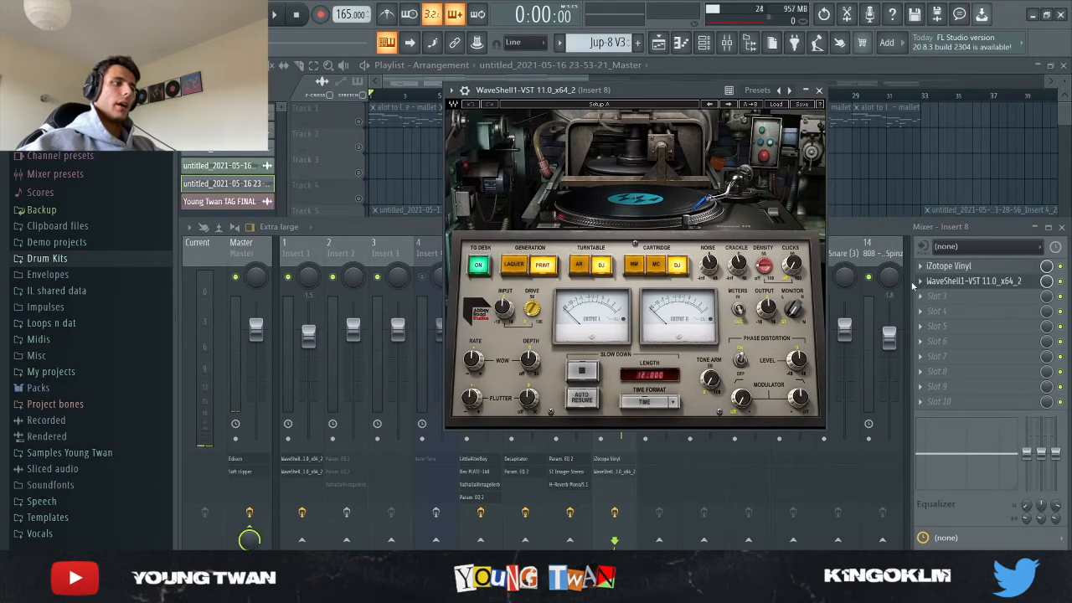
pyautogui.click(988, 281)
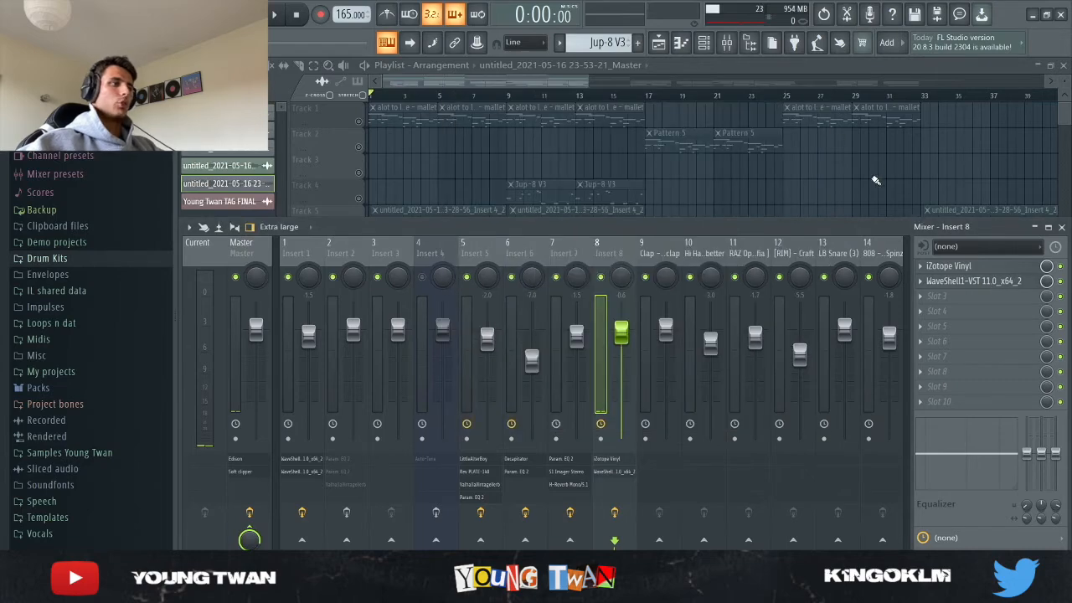
# - Hide the mixer and play the soloed Track 6 recording from the start into the Pattern 5 section
pyautogui.press('F9')
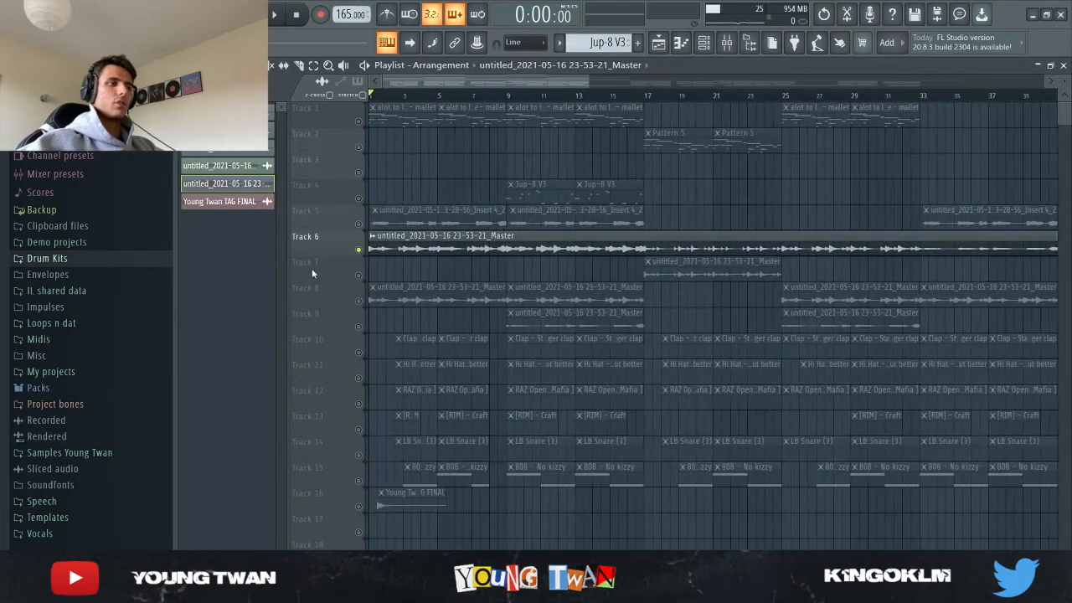
pyautogui.scroll(-2, 313, 269)
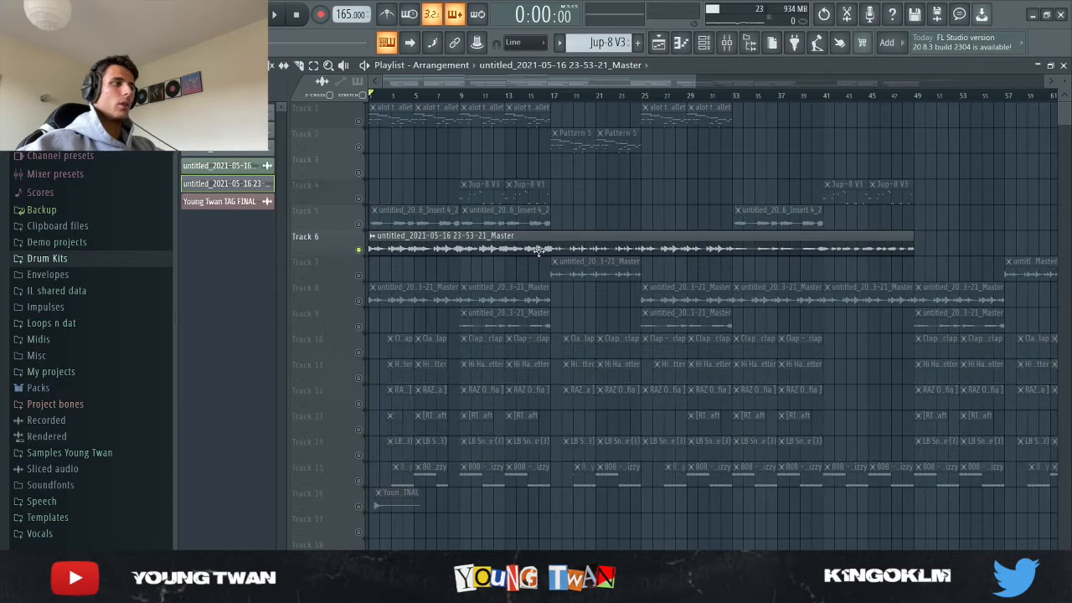
pyautogui.press('space')
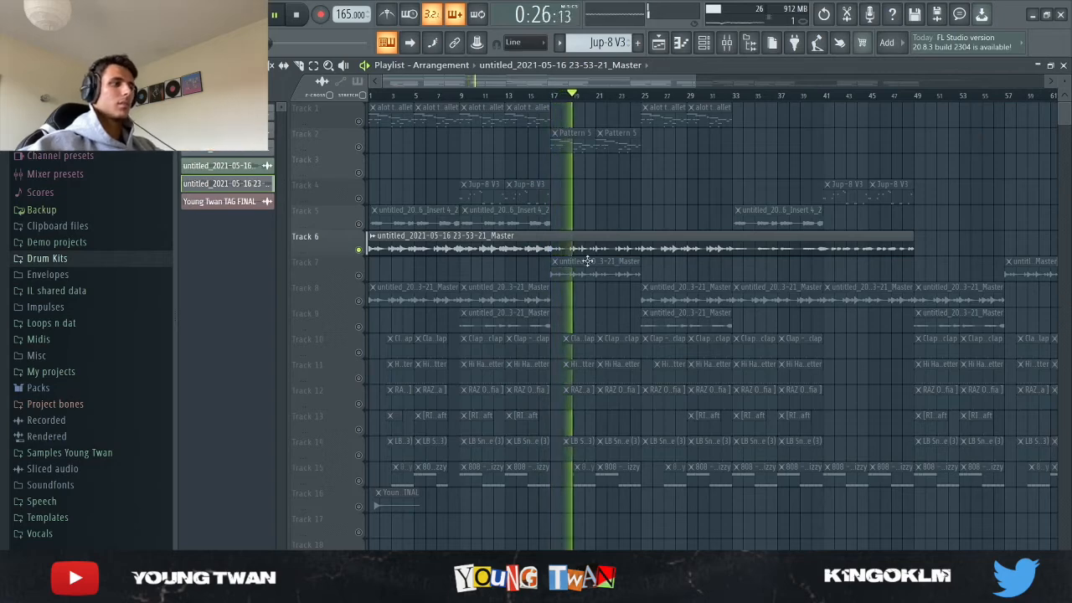
pyautogui.press('space')
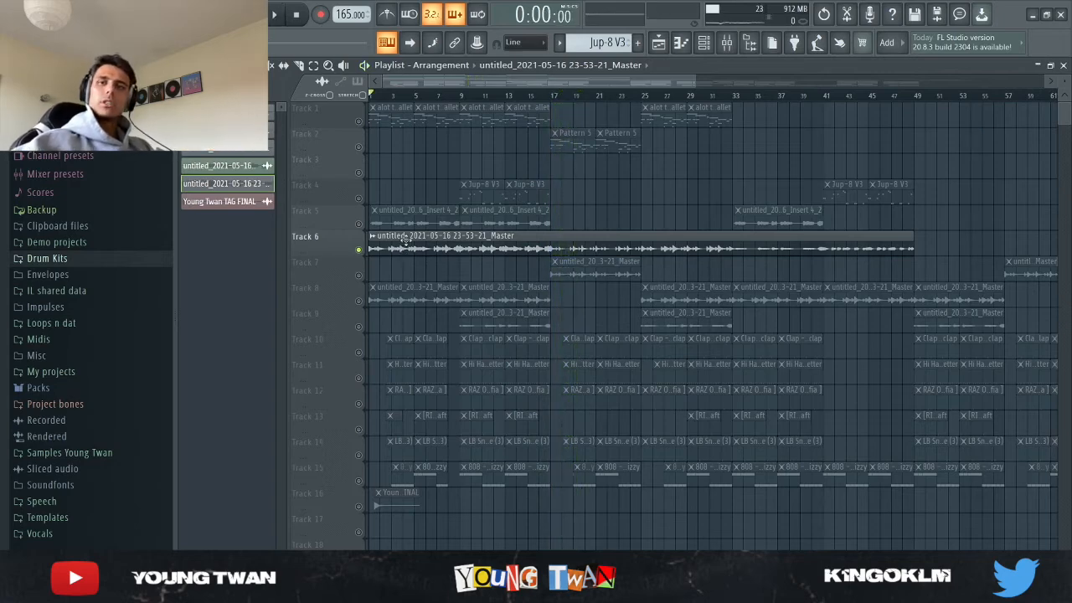
# - Mute Track 6 and make only the arranged master recordings on Tracks 7, 8 and 9 audible
pyautogui.rightClick(361, 301)
pyautogui.click(358, 326)
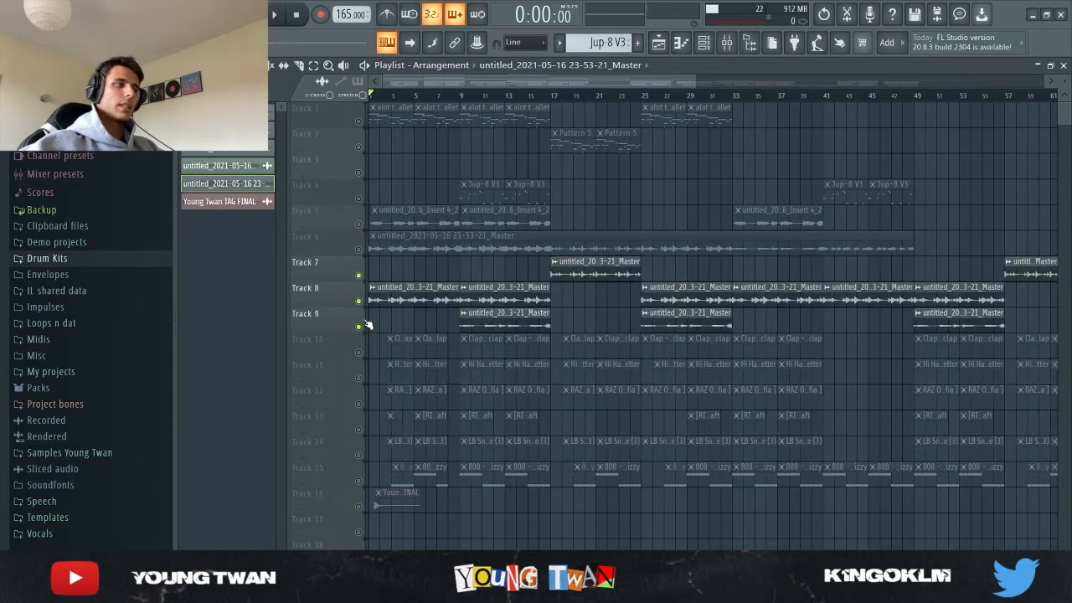
pyautogui.scroll(-3, 475, 323)
pyautogui.scroll(3, 285, 335)
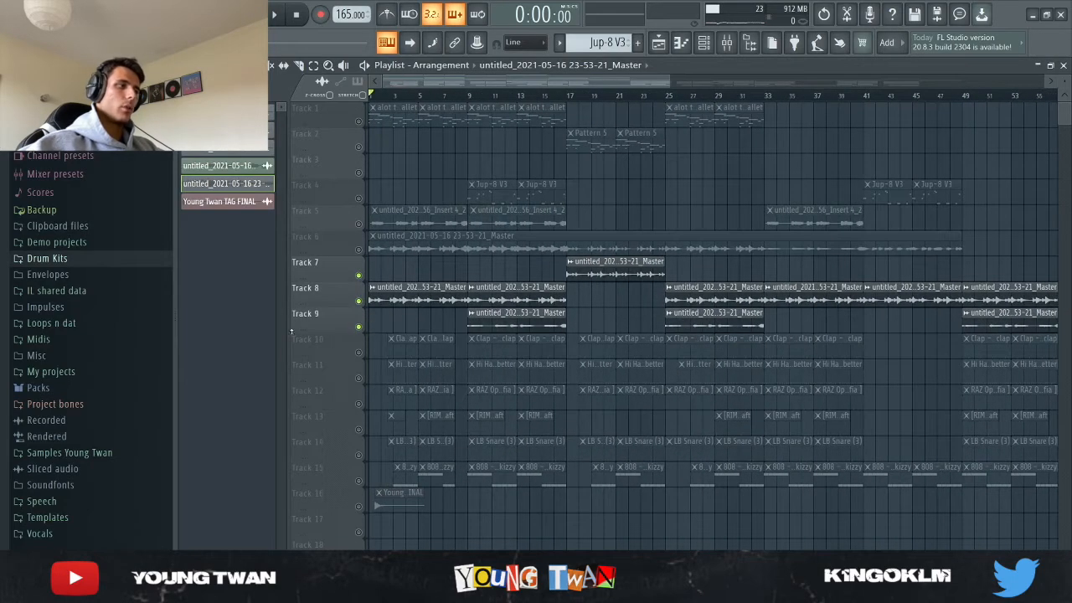
pyautogui.scroll(3, 366, 363)
# - Loop bars 9 to 16 while unmuting the clap, hi-hat, open hat and rim on Tracks 10 to 13 one by one
pyautogui.click(358, 352)
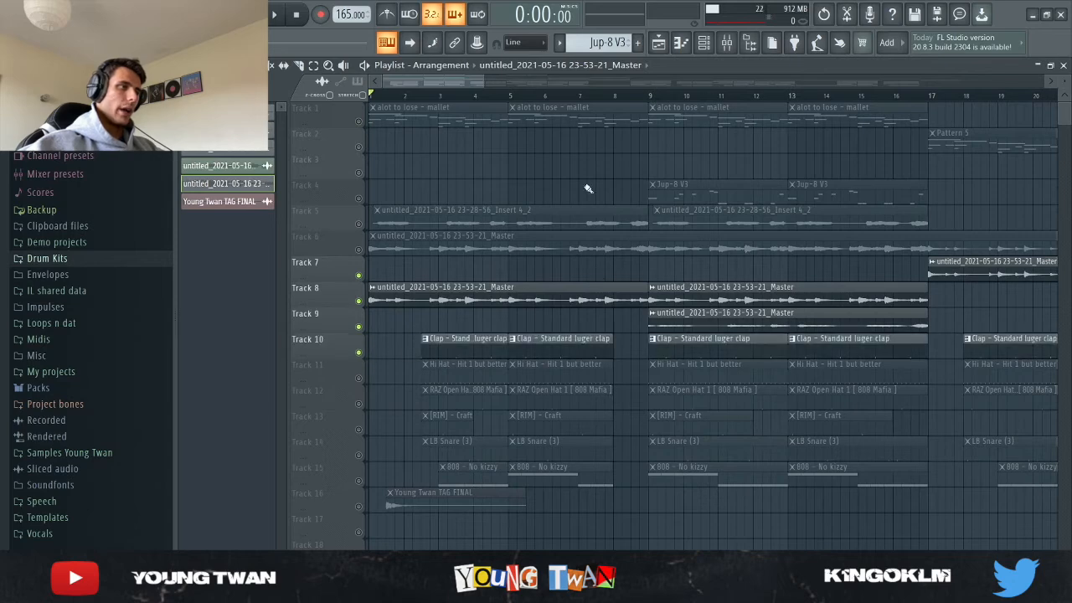
pyautogui.press('space')
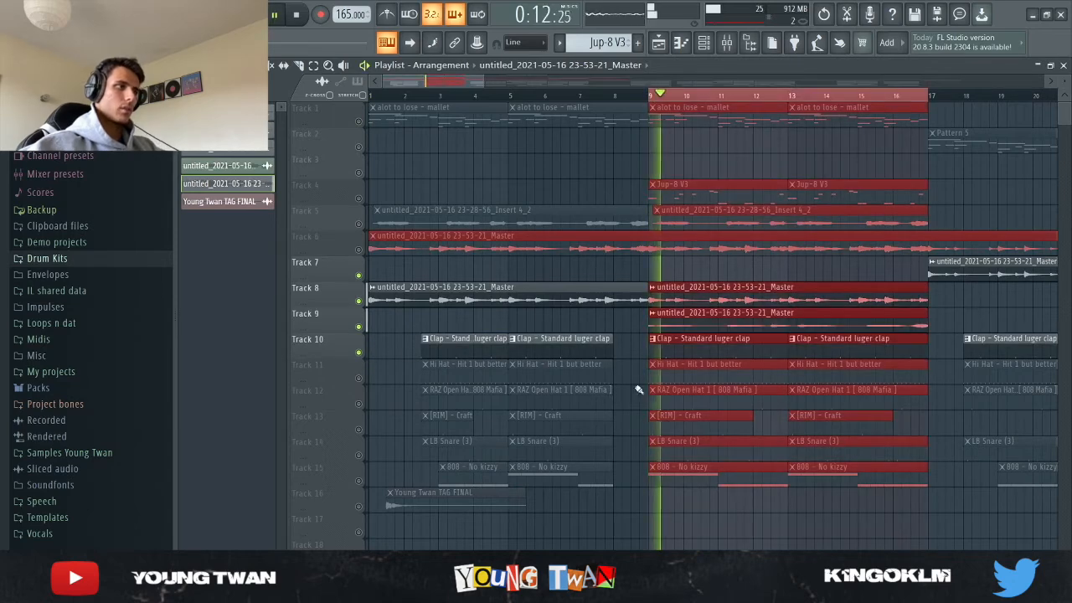
pyautogui.click(359, 379)
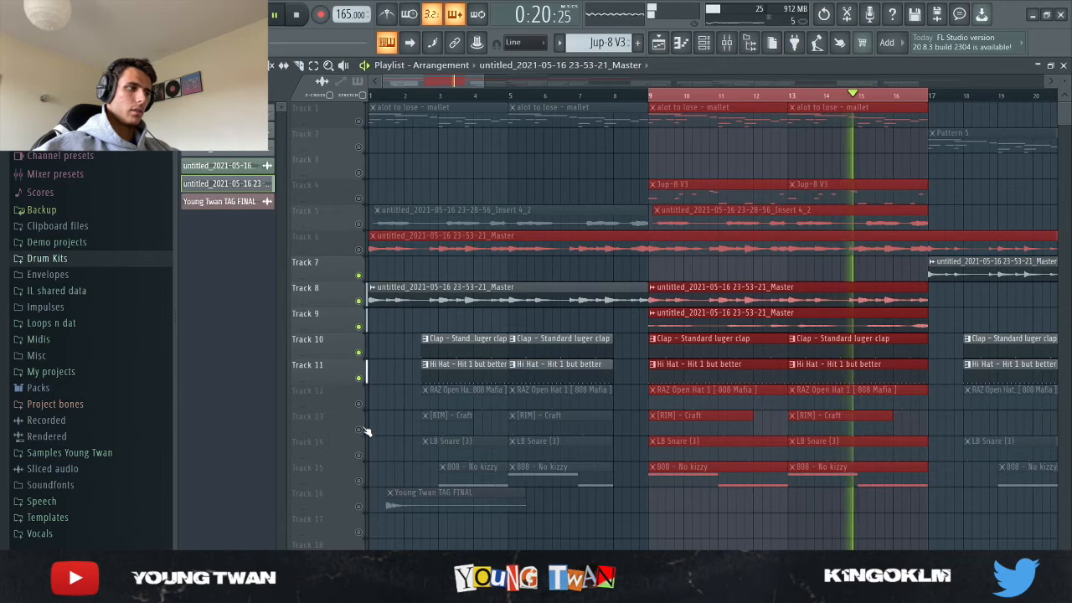
pyautogui.click(360, 405)
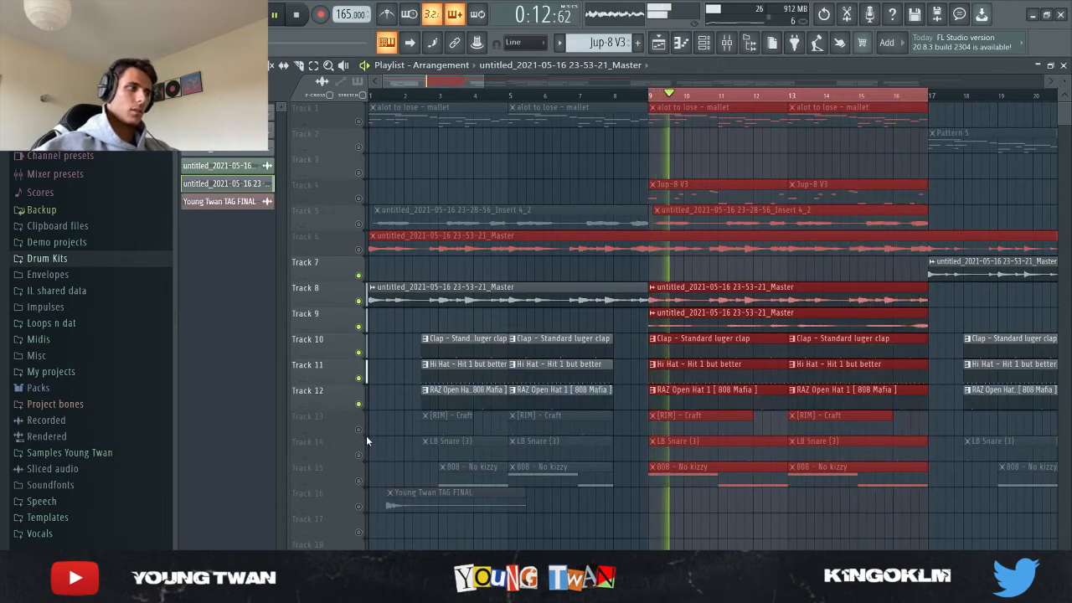
pyautogui.click(360, 431)
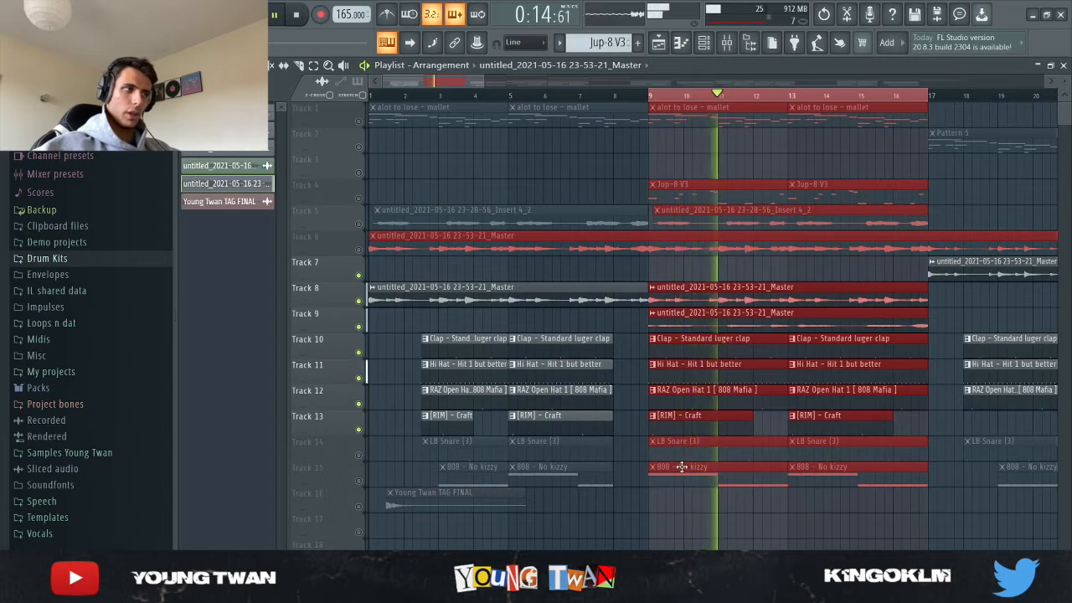
# - Unmute the LB Snare (3) on Track 14 and the 808 - No kizzy on Track 15 during loop playback
pyautogui.scroll(2, 747, 462)
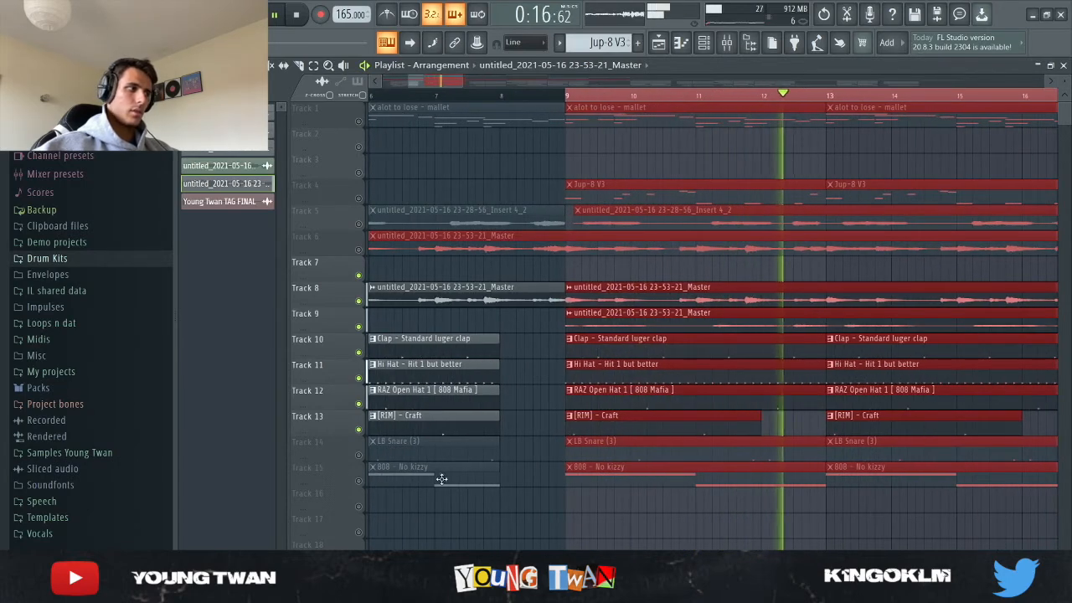
pyautogui.click(360, 456)
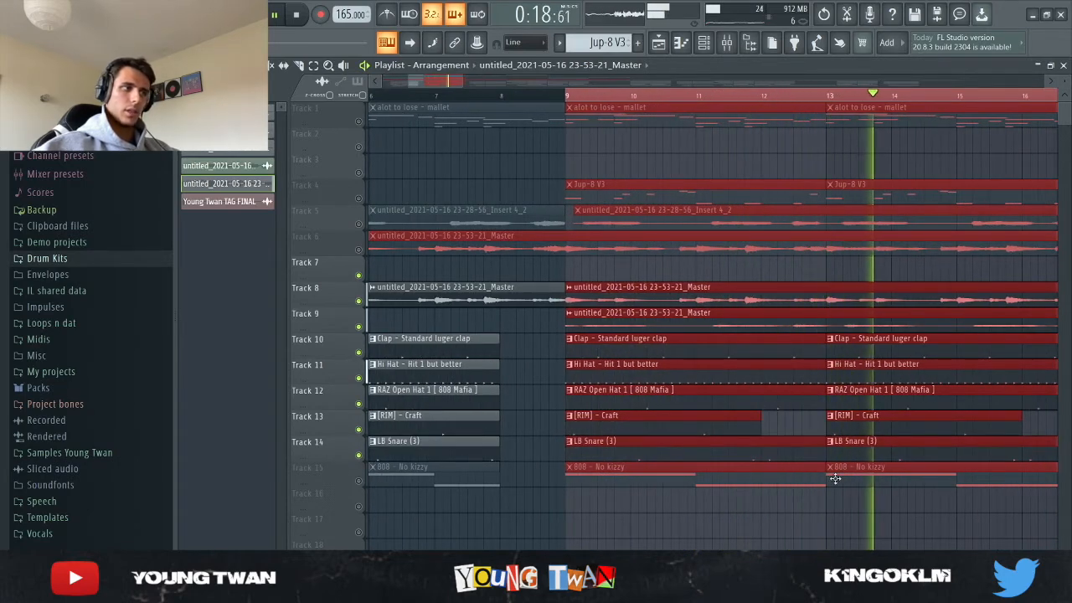
pyautogui.scroll(-1, 841, 473)
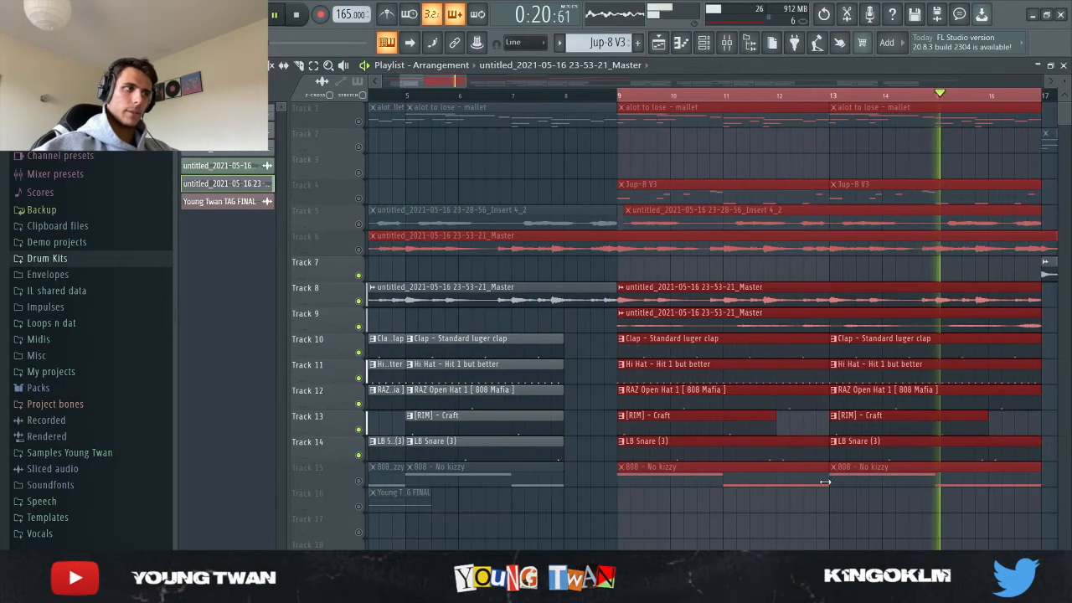
pyautogui.click(360, 481)
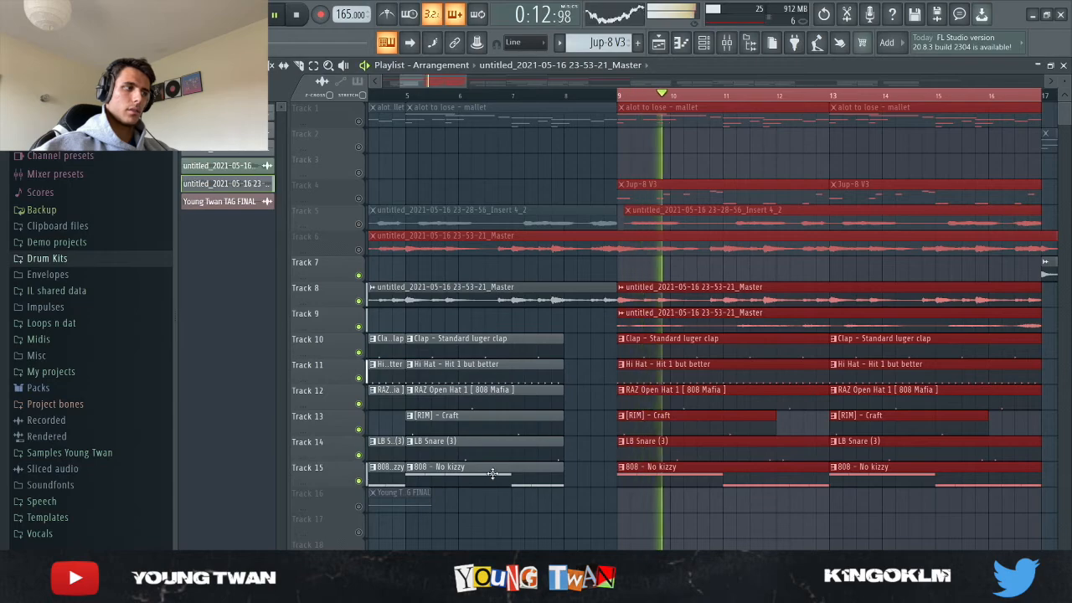
# - Clear the bars 9 to 16 loop selection and continue playback from bar 17
pyautogui.scroll(-1, 519, 471)
pyautogui.scroll(-1, 519, 471)
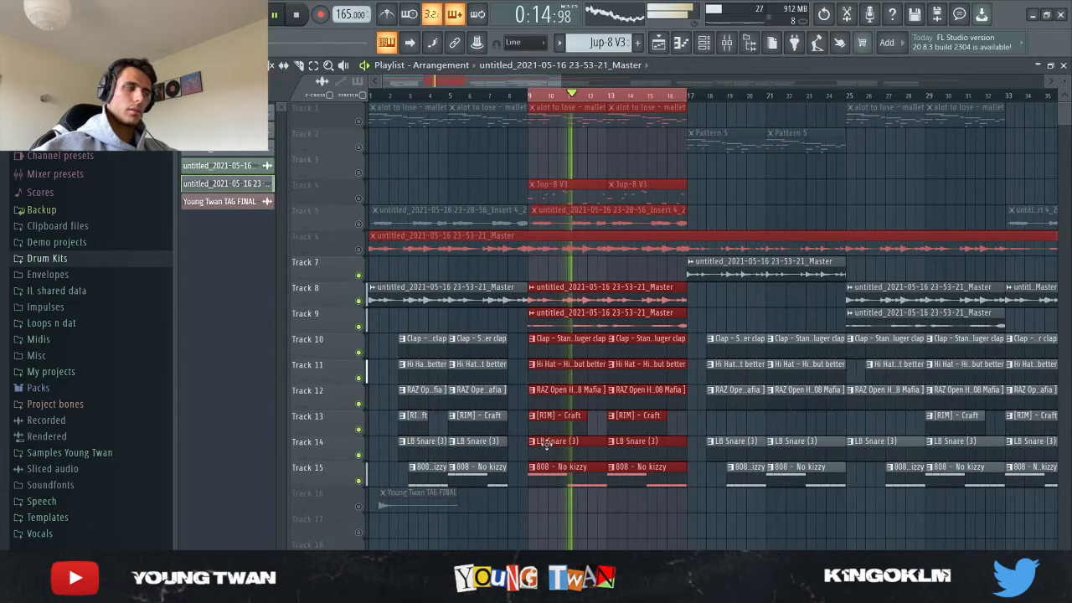
pyautogui.scroll(-1, 553, 445)
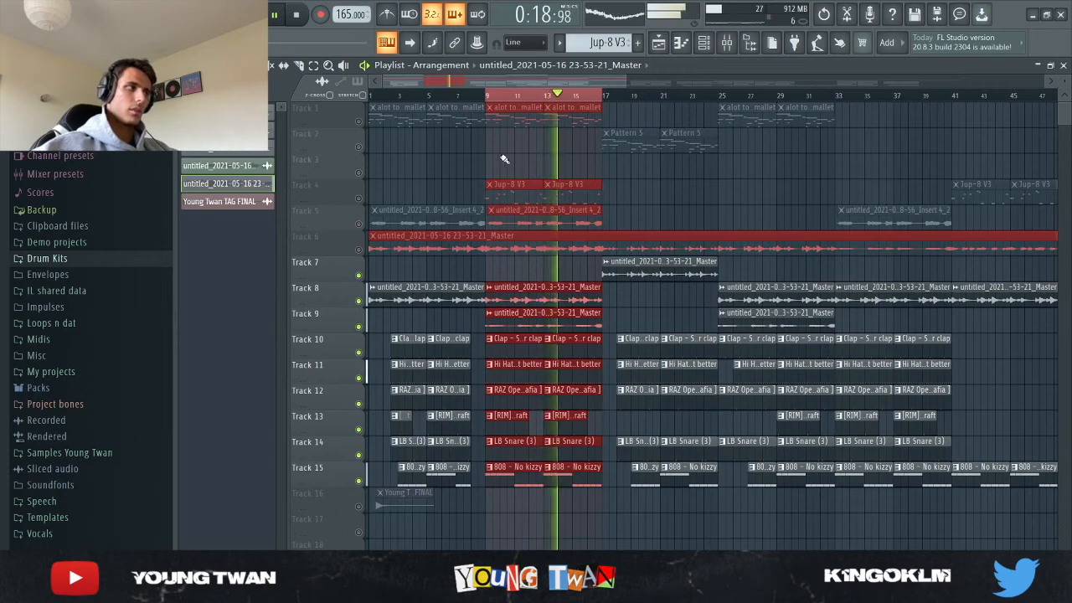
pyautogui.click(603, 97)
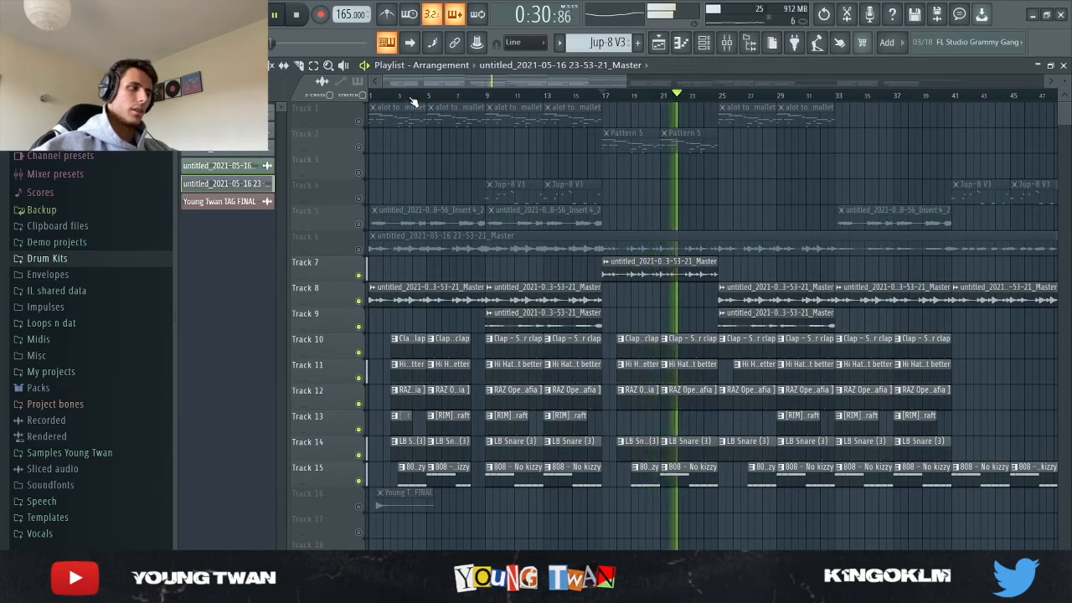
# - Unmute the producer tag on Track 16 and play the arrangement from the beginning
pyautogui.click(360, 507)
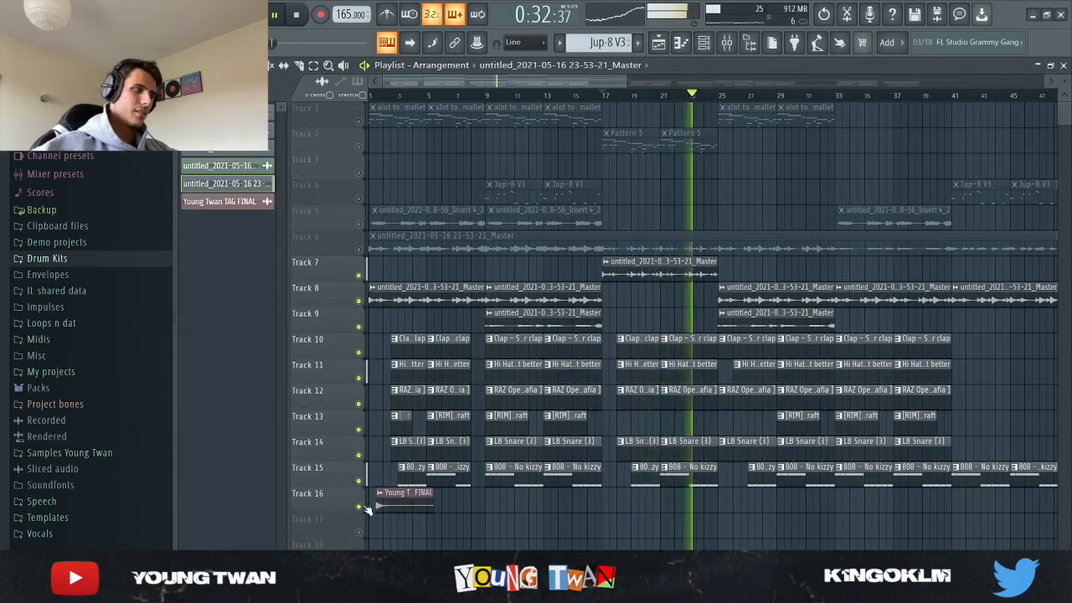
pyautogui.click(413, 95)
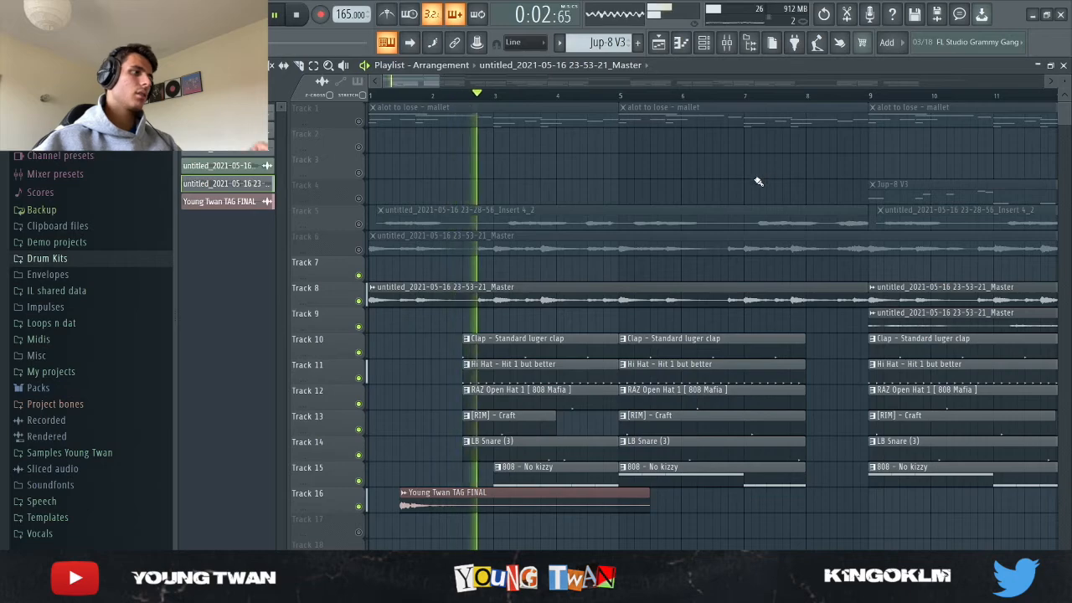
pyautogui.scroll(-5, 713, 427)
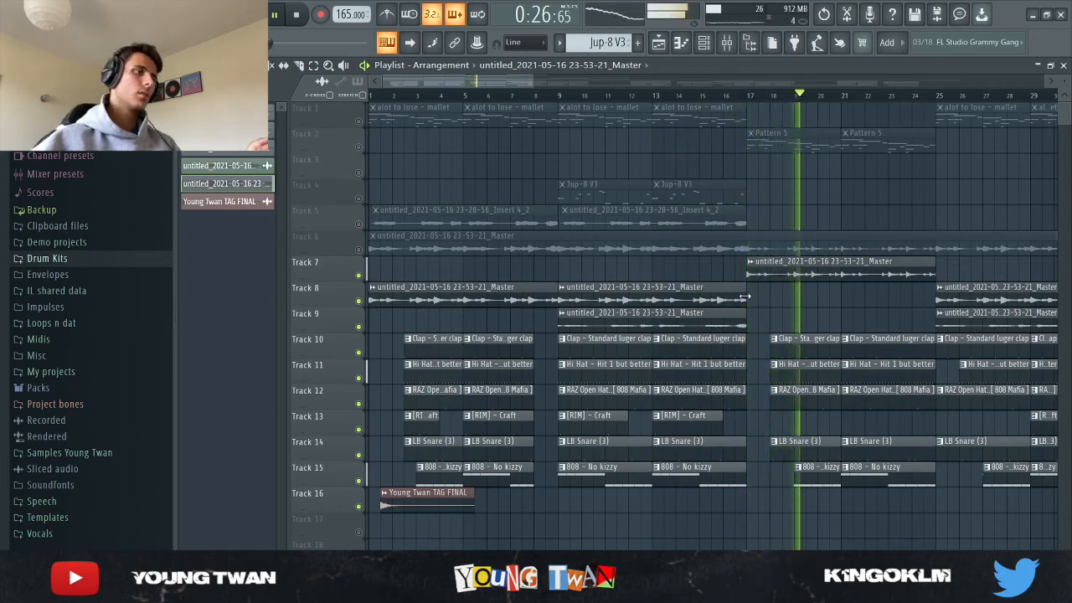
# - Mark bars 25 to 40 on the playlist timeline to show the section following the first Track 7 clip
pyautogui.scroll(-3, 760, 335)
pyautogui.scroll(-2, 731, 370)
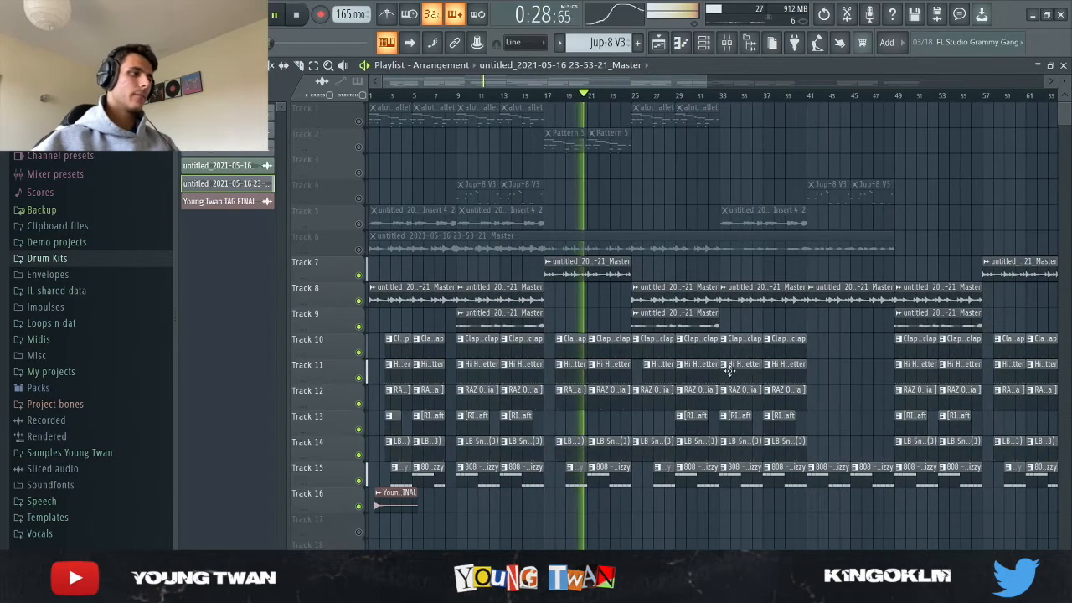
pyautogui.moveTo(459, 97); pyautogui.dragTo(808, 107)
pyautogui.scroll(4, 662, 314)
pyautogui.scroll(-5, 639, 318)
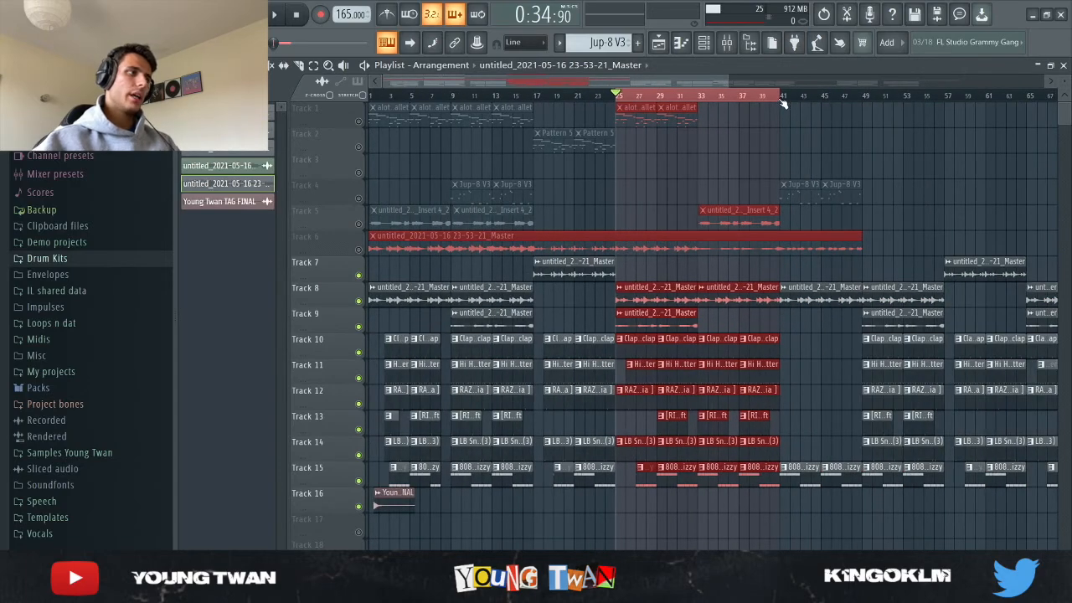
# - Select bars 41 to 48, where the drums drop out, and play that section as a loop
pyautogui.moveTo(783, 102); pyautogui.dragTo(868, 113)
pyautogui.press('space')
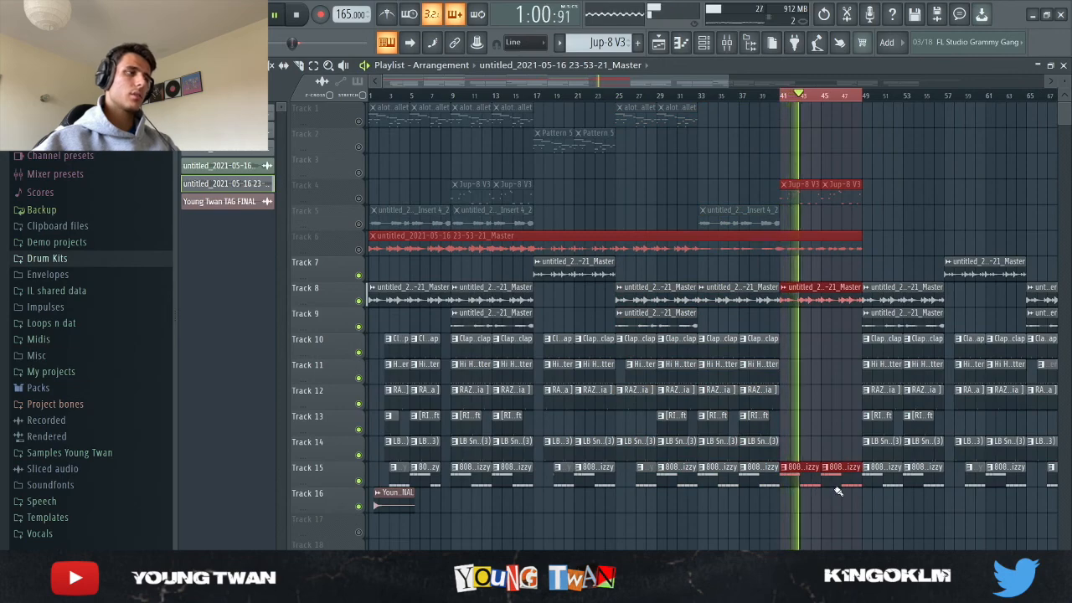
pyautogui.scroll(-4, 779, 316)
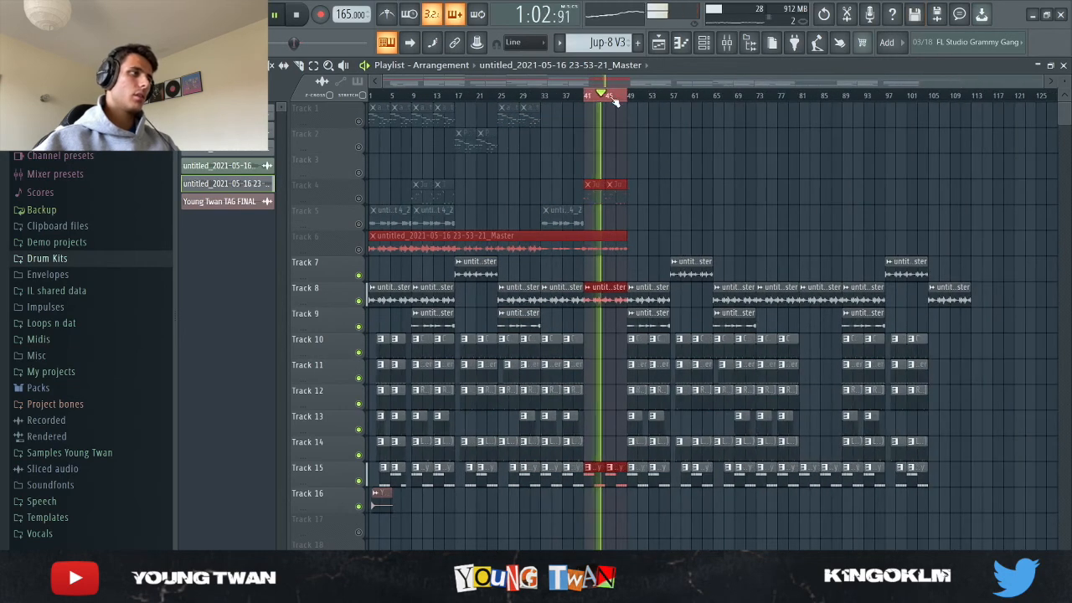
# - Clear the bars 41 to 48 loop selection and continue playback from about bar 46 into the section at bar 49
pyautogui.click(615, 97)
pyautogui.scroll(3, 649, 387)
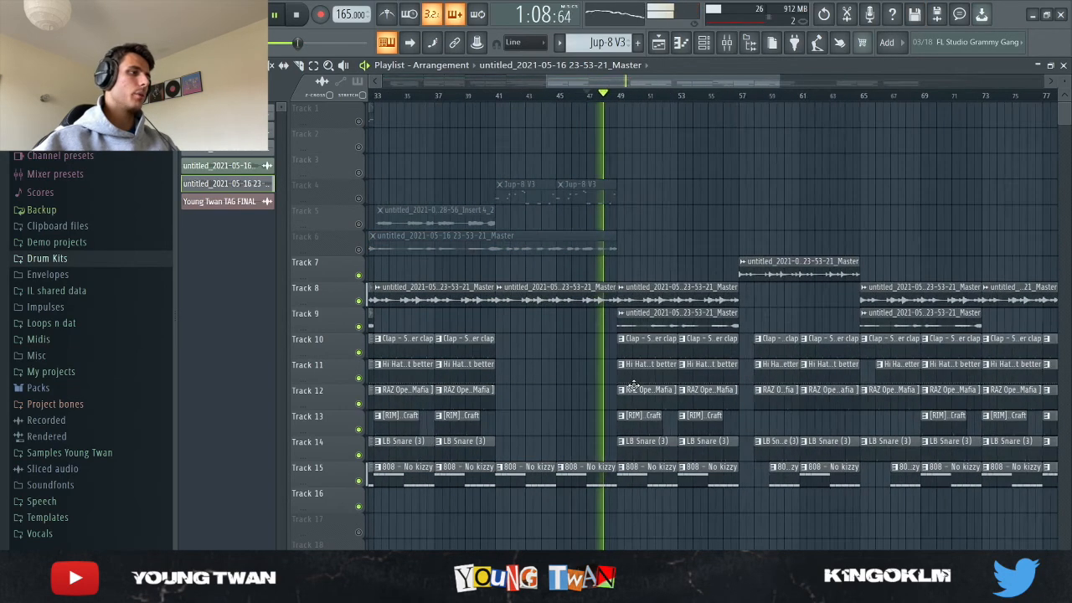
pyautogui.scroll(-3, 643, 378)
pyautogui.scroll(-1, 671, 383)
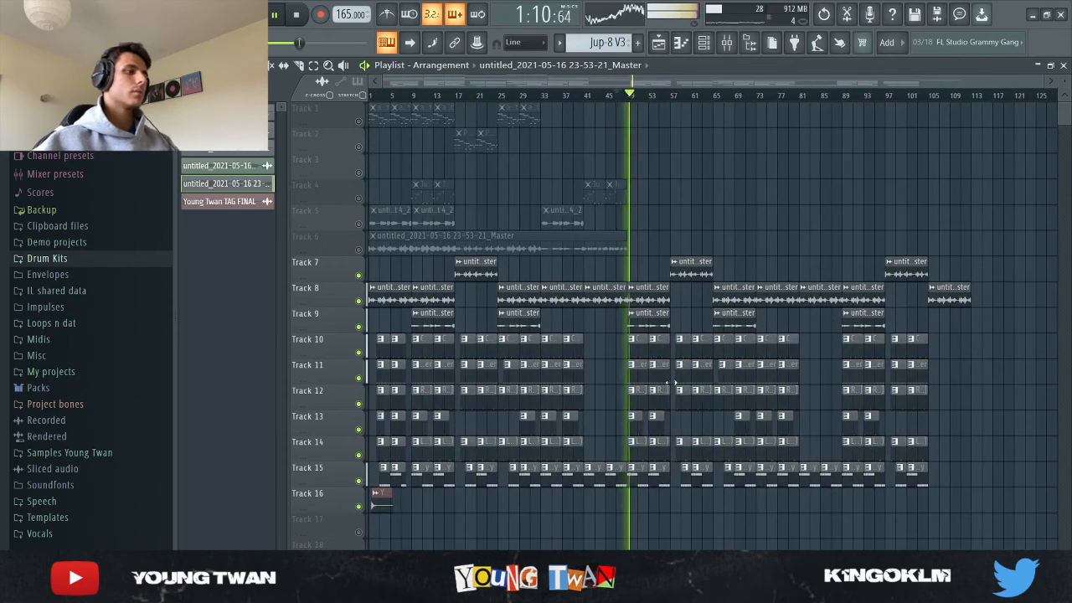